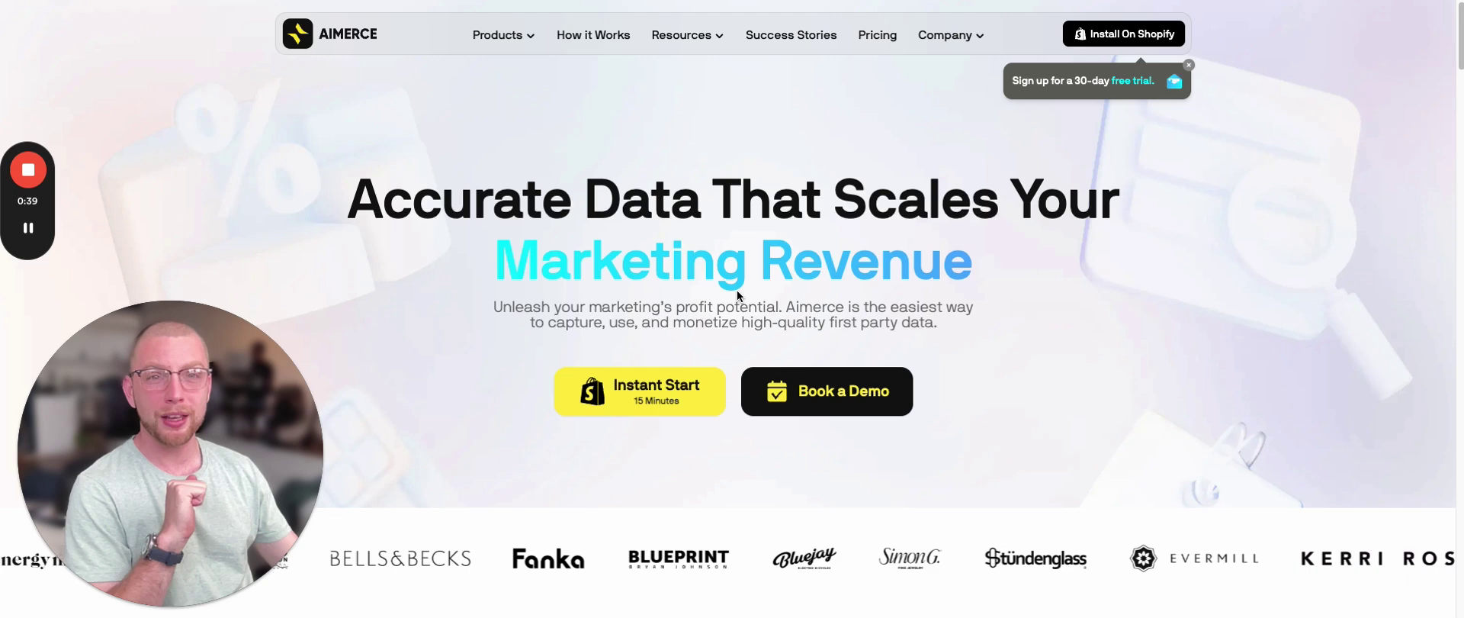
Review Aimerce's four-step How it Works overview and its marketing-stack integrations diagram
{"action": "left_click", "coordinate": [591, 36]}
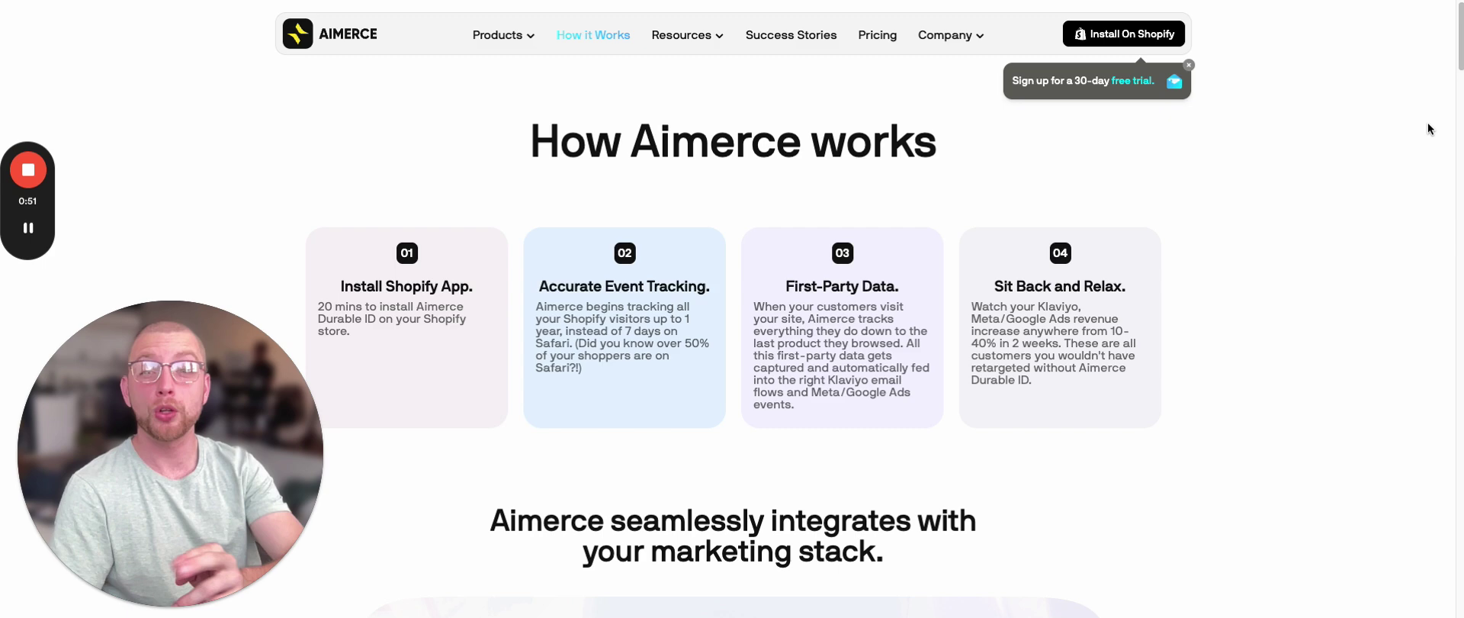
{"action": "scroll", "coordinate": [723, 410], "scroll_direction": "down", "scroll_amount": 5}
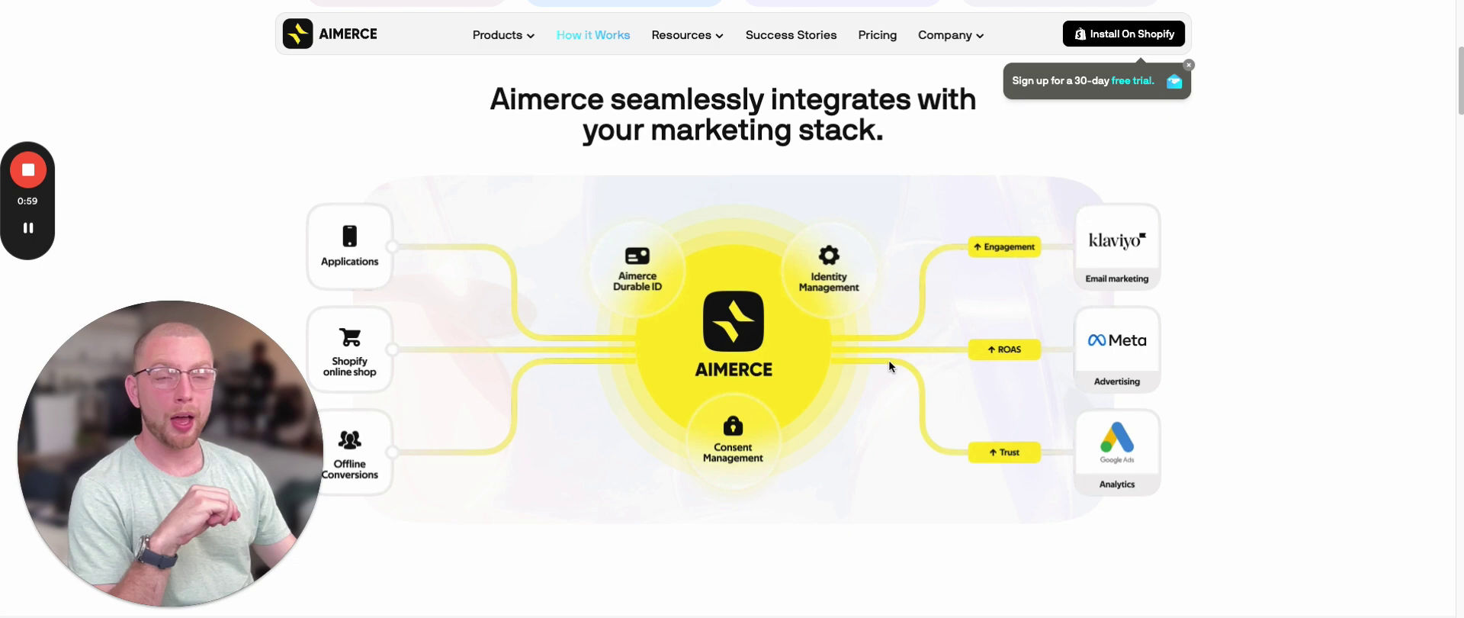
{"action": "scroll", "coordinate": [889, 364], "scroll_direction": "up", "scroll_amount": 5}
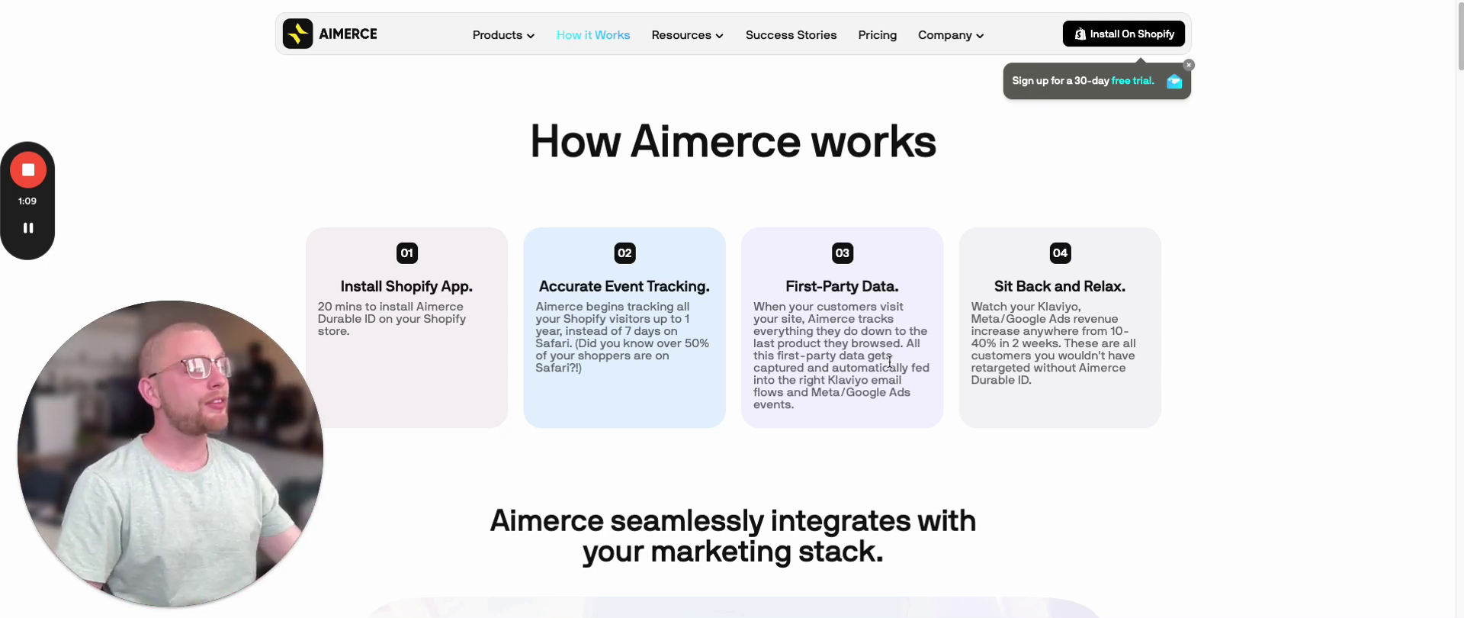
{"action": "scroll", "coordinate": [709, 419], "scroll_direction": "down", "scroll_amount": 1}
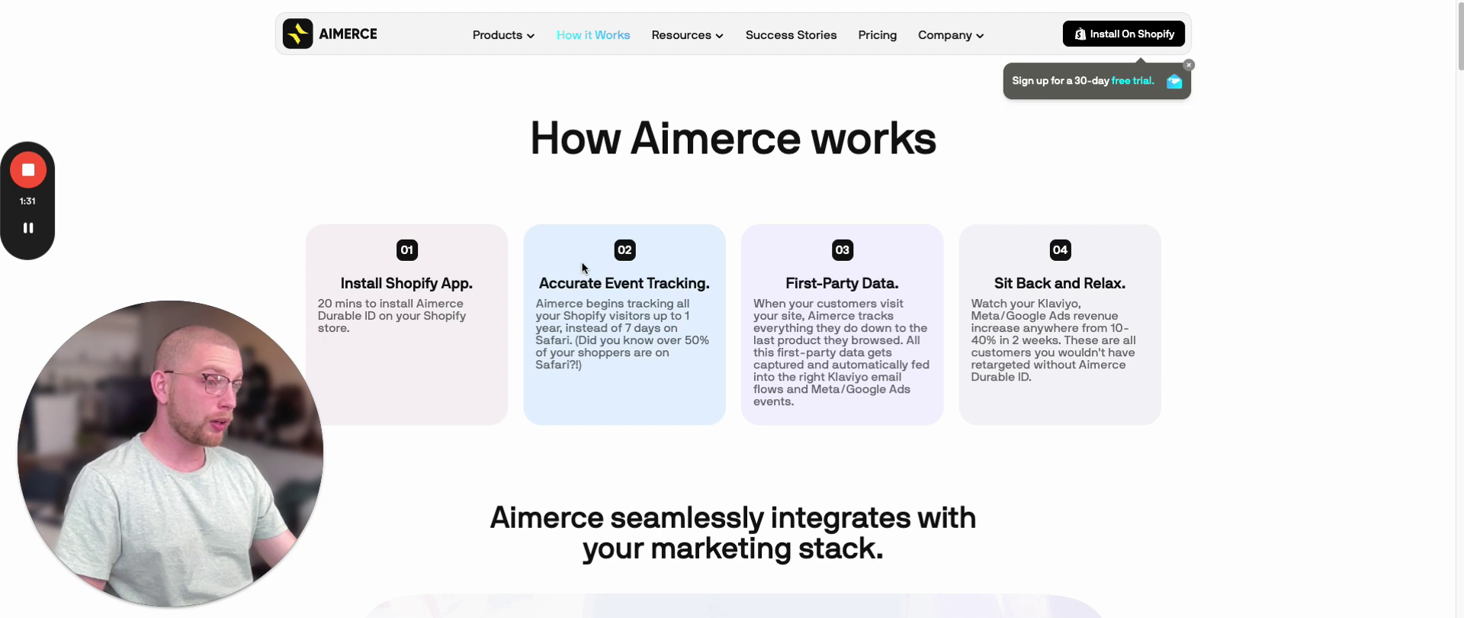
{"action": "scroll", "coordinate": [573, 252], "scroll_direction": "down", "scroll_amount": 1}
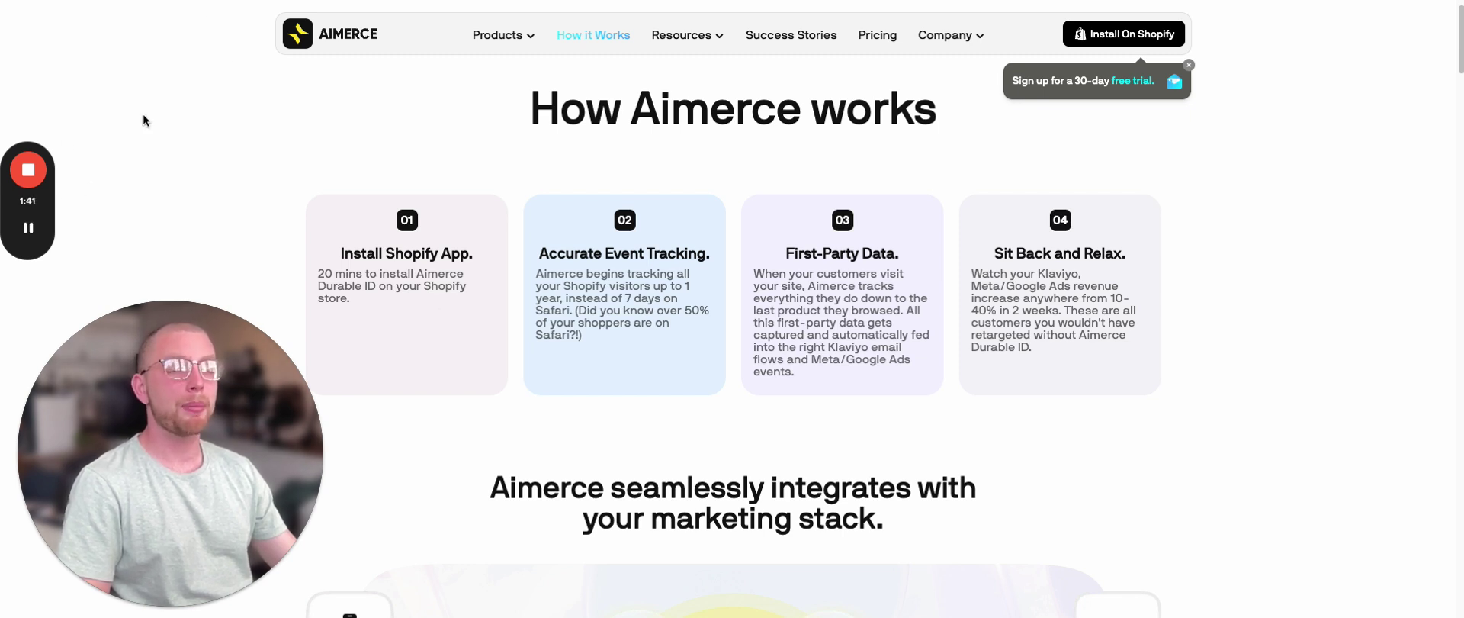
{"action": "mouse_move", "coordinate": [129, 390]}
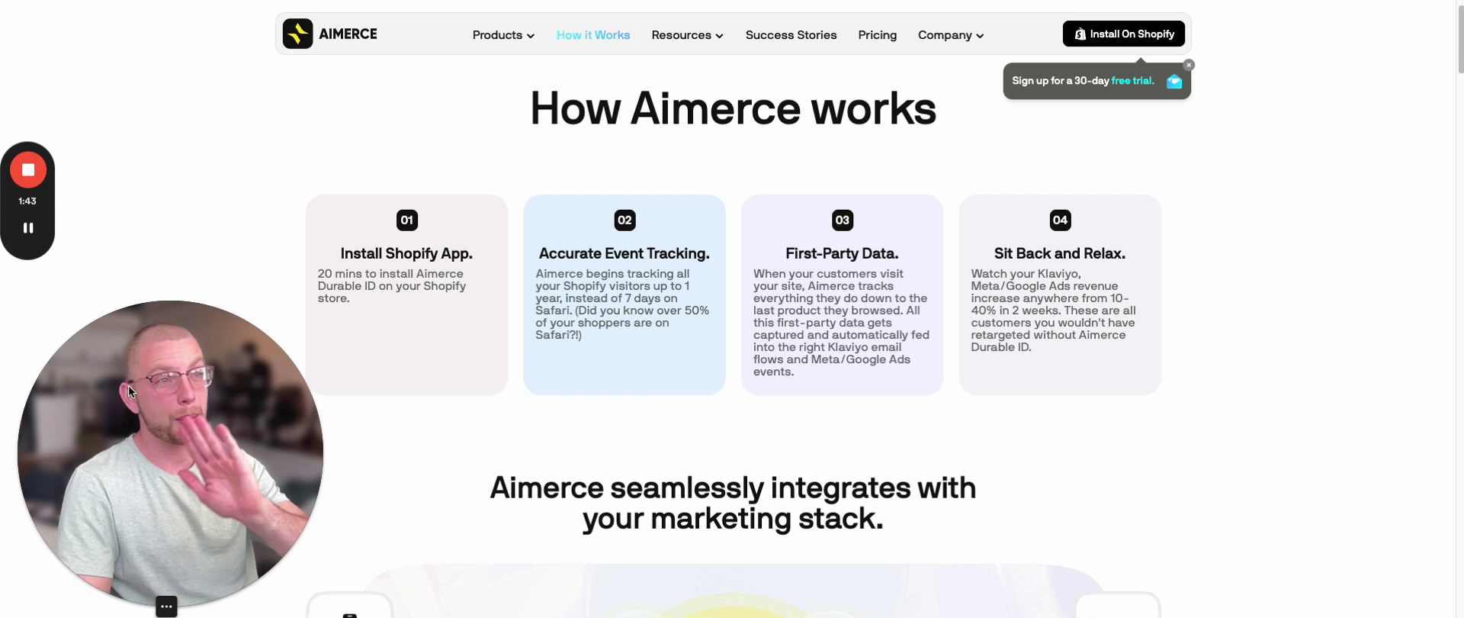
{"action": "scroll", "coordinate": [371, 273], "scroll_direction": "up", "scroll_amount": 1}
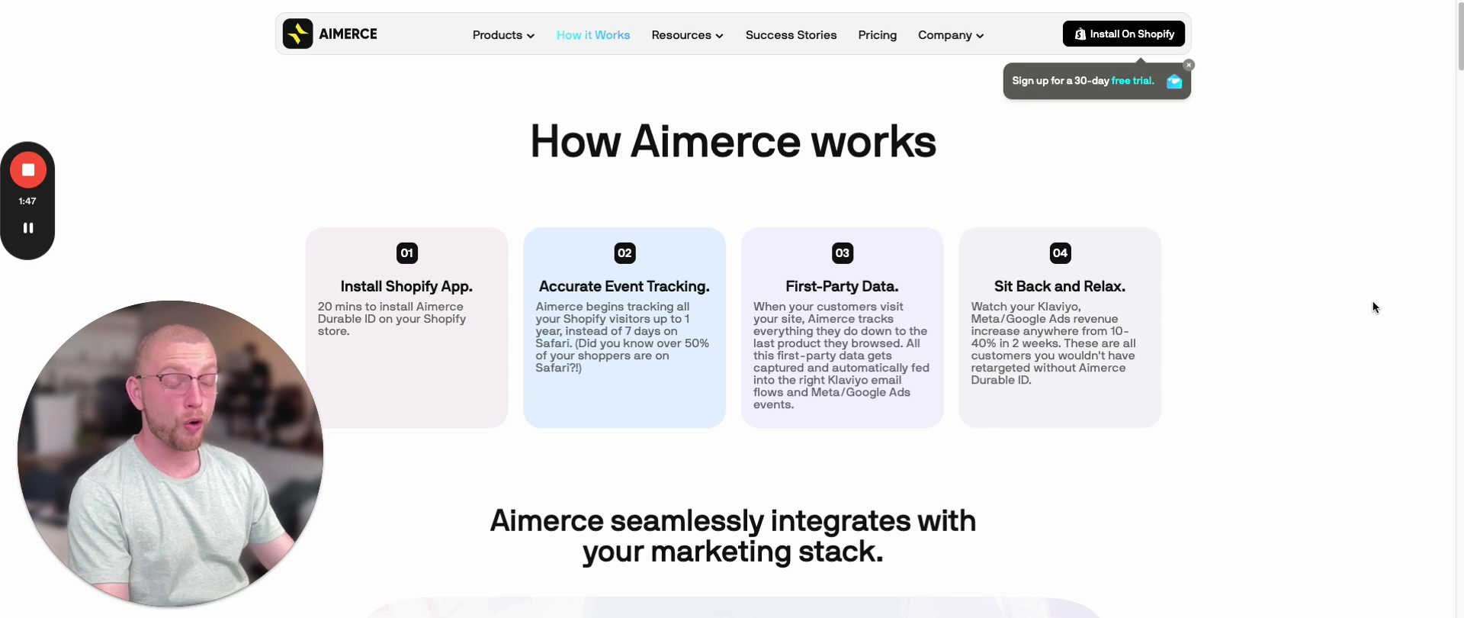
{"action": "mouse_move", "coordinate": [46, 228]}
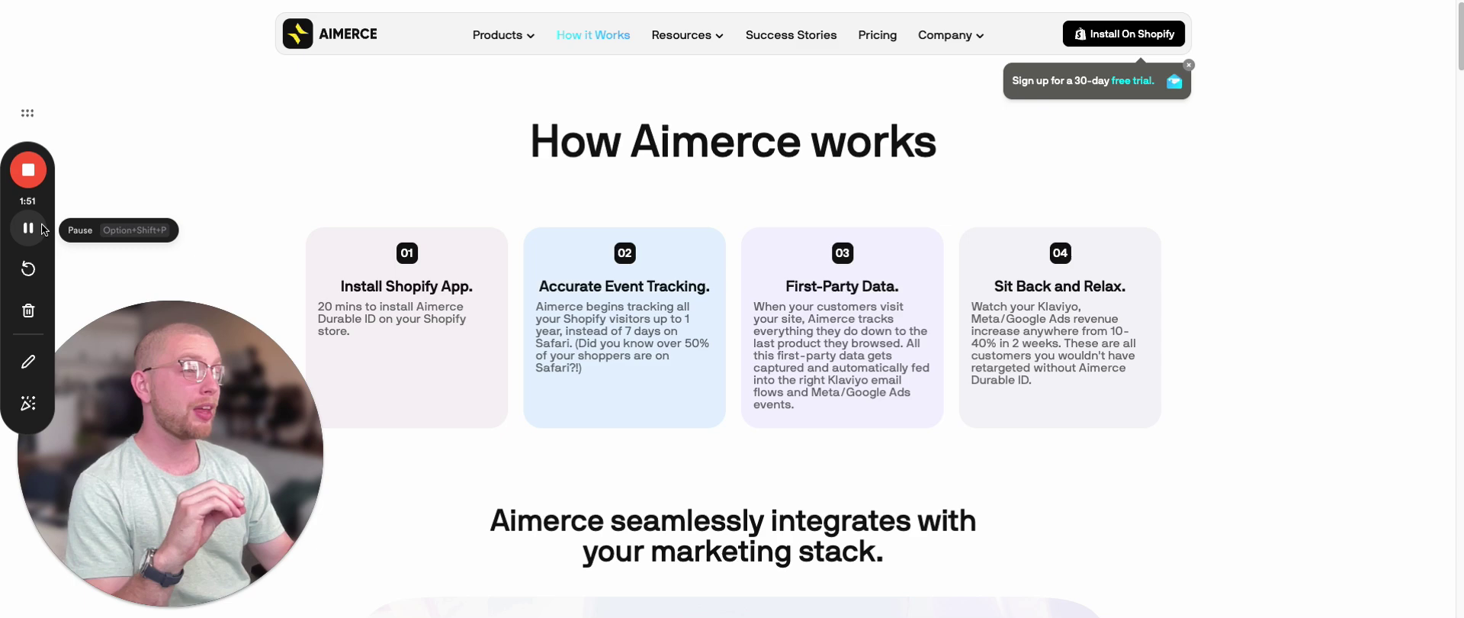
Review the Aimerce dashboard: $423.75 Aimerce versus $1,797.38 Klaviyo revenue, 23.58% lift
{"action": "key", "text": "ctrl+Tab"}
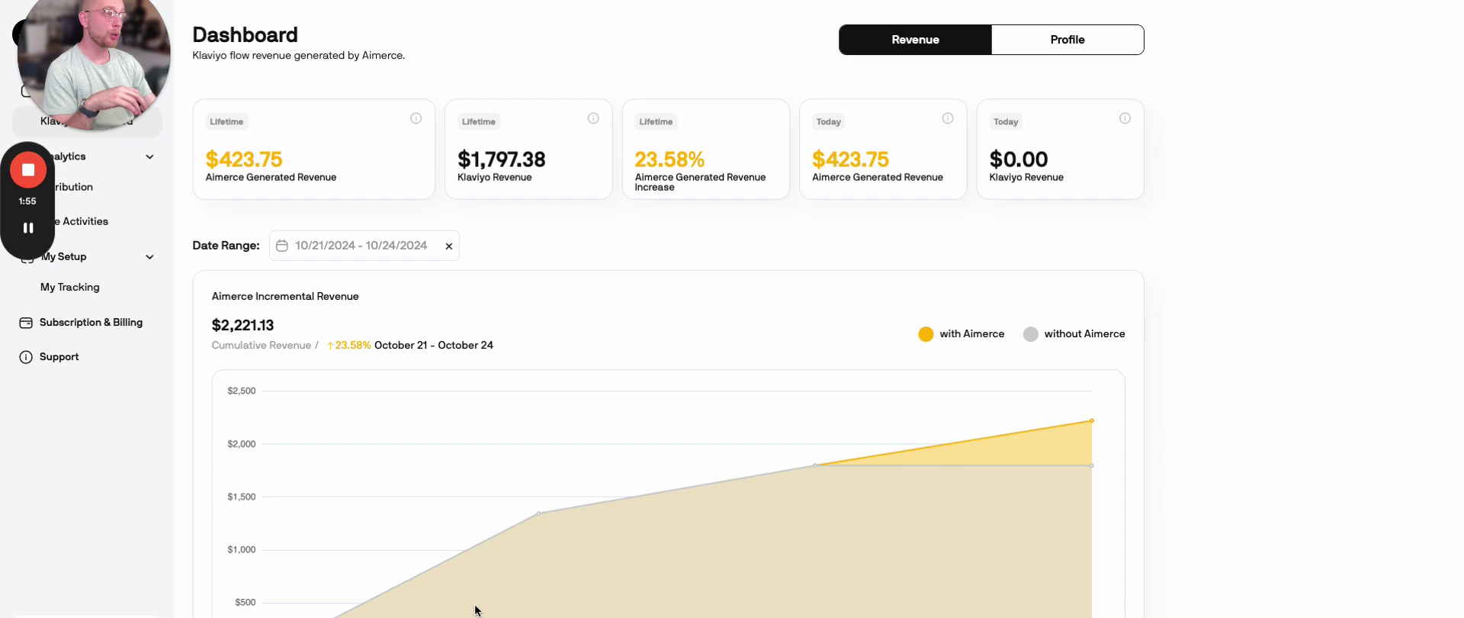
{"action": "scroll", "coordinate": [494, 541], "scroll_direction": "down", "scroll_amount": 2}
{"action": "scroll", "coordinate": [495, 543], "scroll_direction": "down", "scroll_amount": 2}
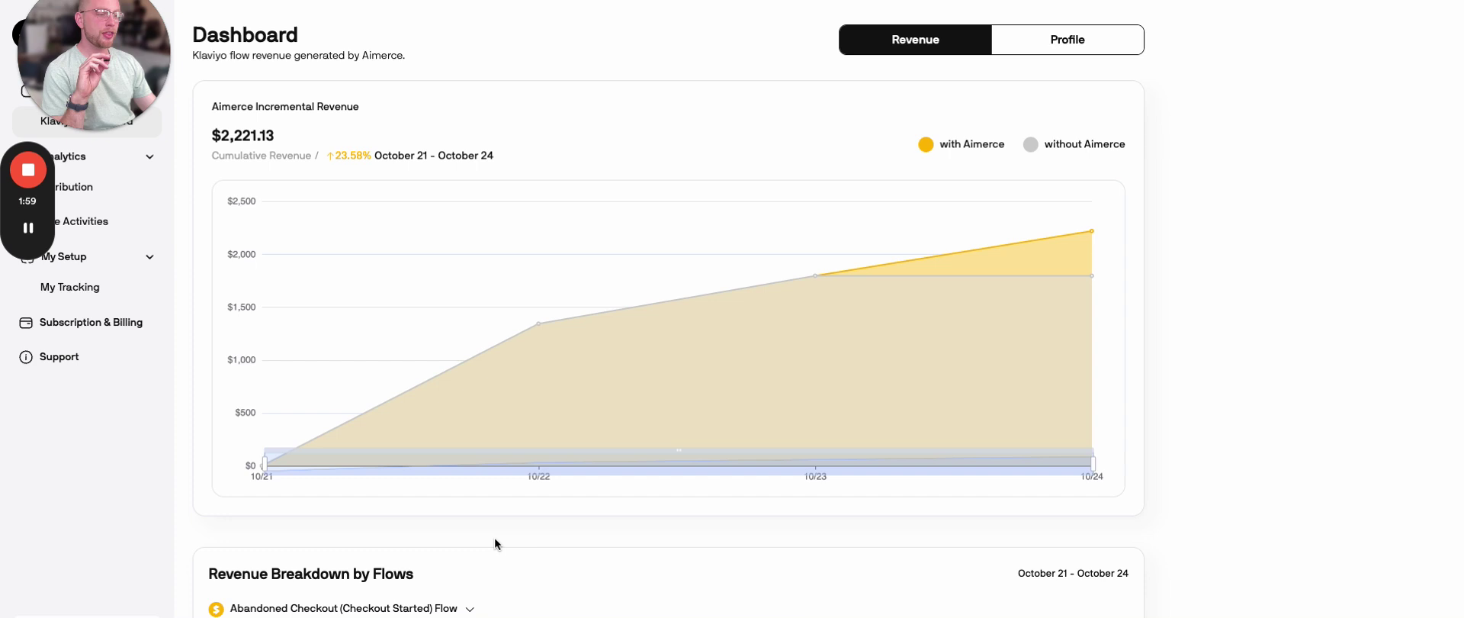
{"action": "scroll", "coordinate": [465, 443], "scroll_direction": "up", "scroll_amount": 1}
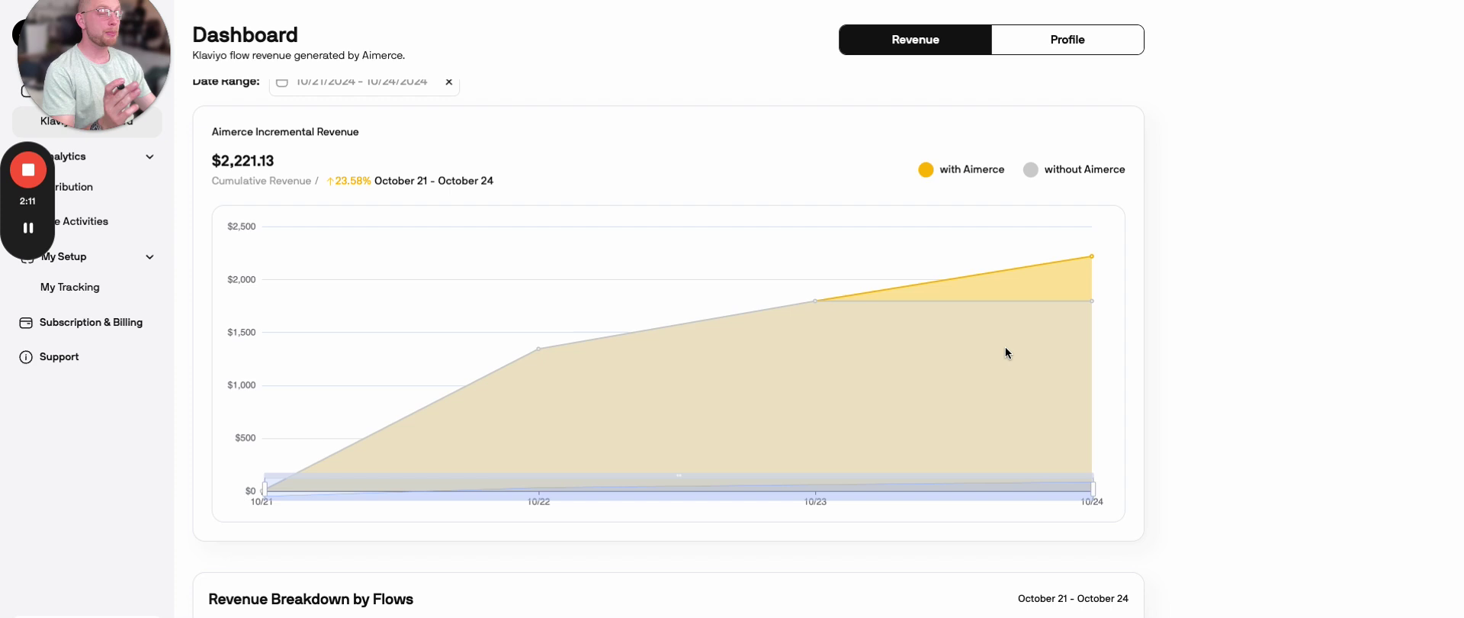
{"action": "scroll", "coordinate": [446, 241], "scroll_direction": "up", "scroll_amount": 3}
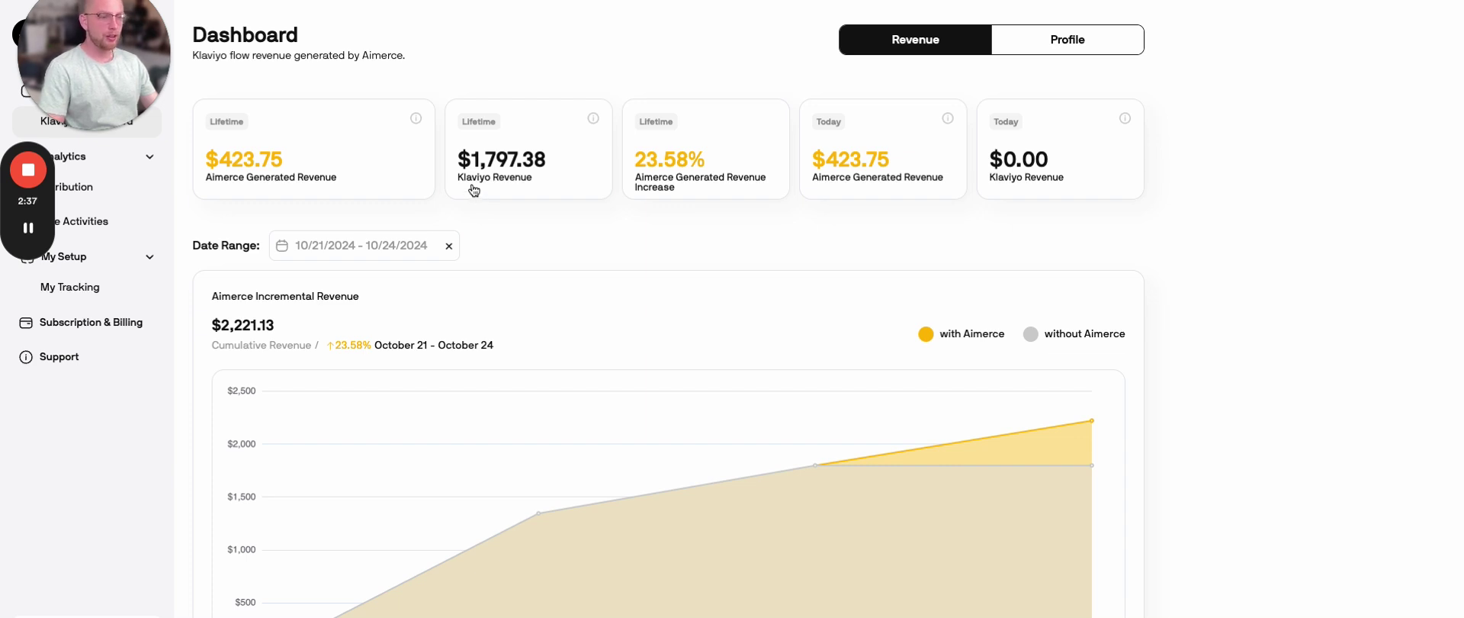
{"action": "scroll", "coordinate": [466, 179], "scroll_direction": "down", "scroll_amount": 3}
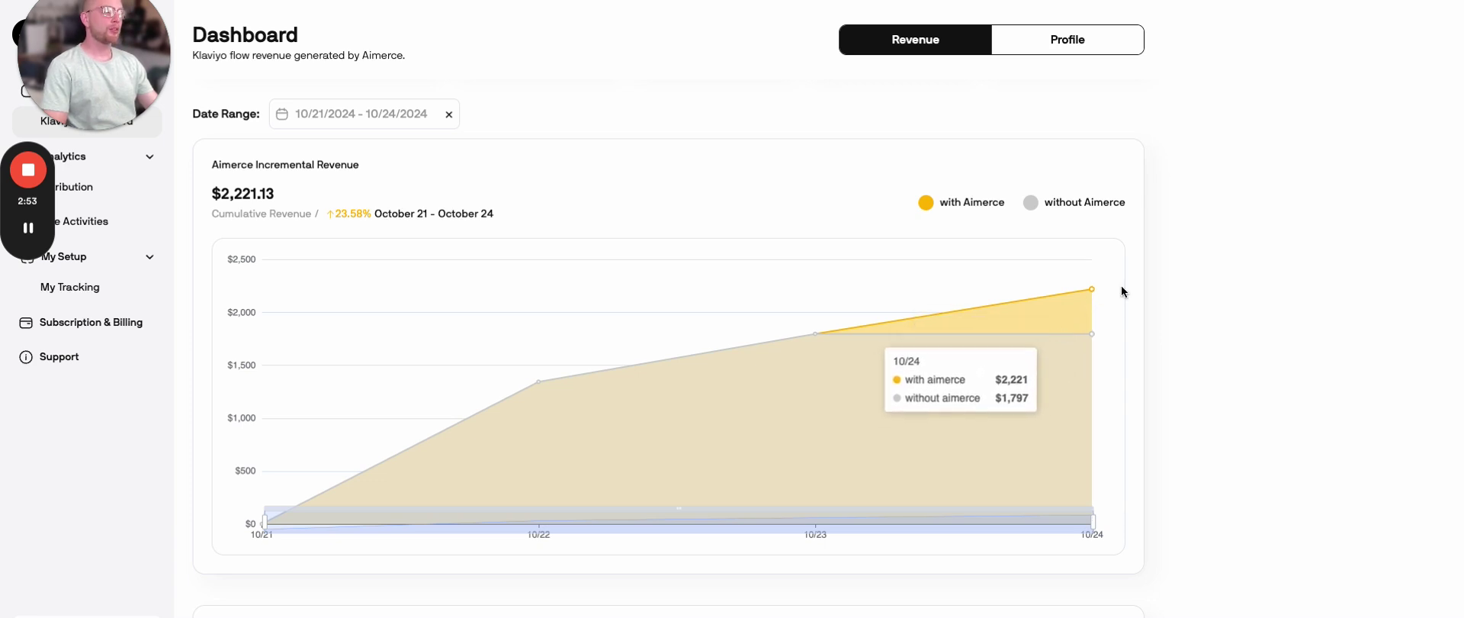
{"action": "scroll", "coordinate": [1012, 191], "scroll_direction": "down", "scroll_amount": 2}
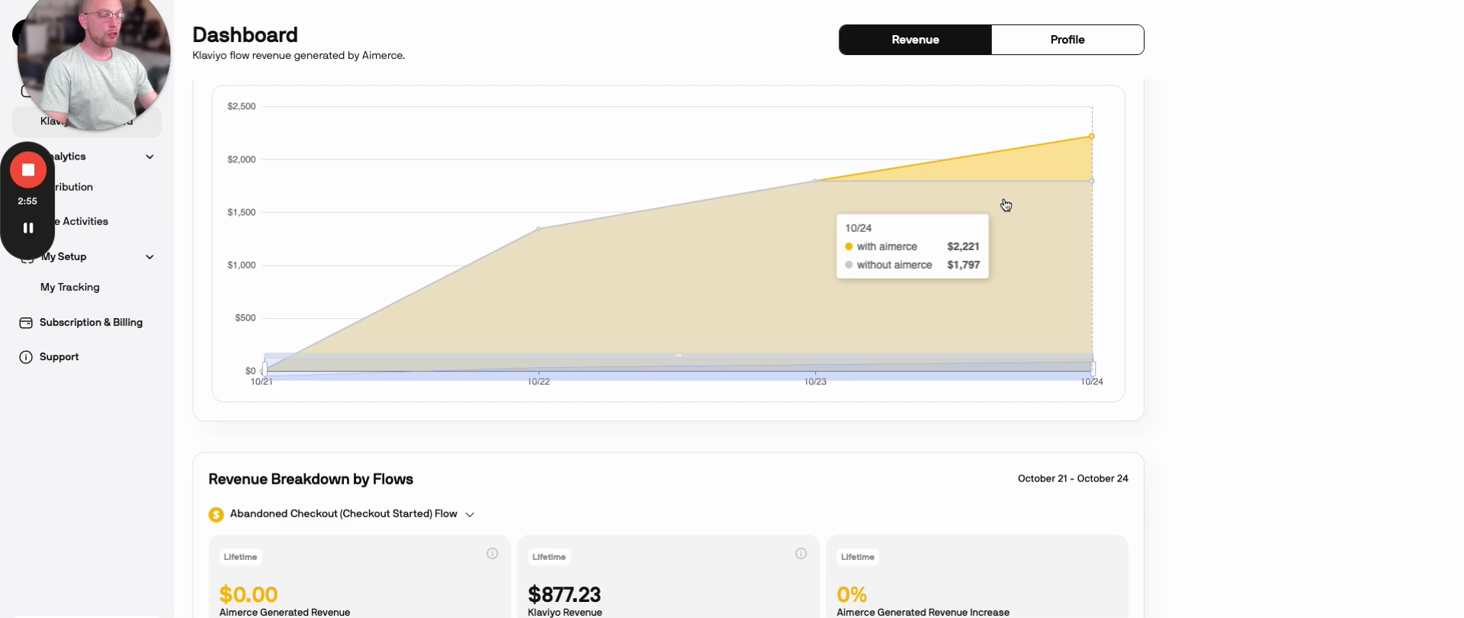
{"action": "scroll", "coordinate": [1006, 203], "scroll_direction": "up", "scroll_amount": 2}
{"action": "scroll", "coordinate": [1006, 203], "scroll_direction": "up", "scroll_amount": 2}
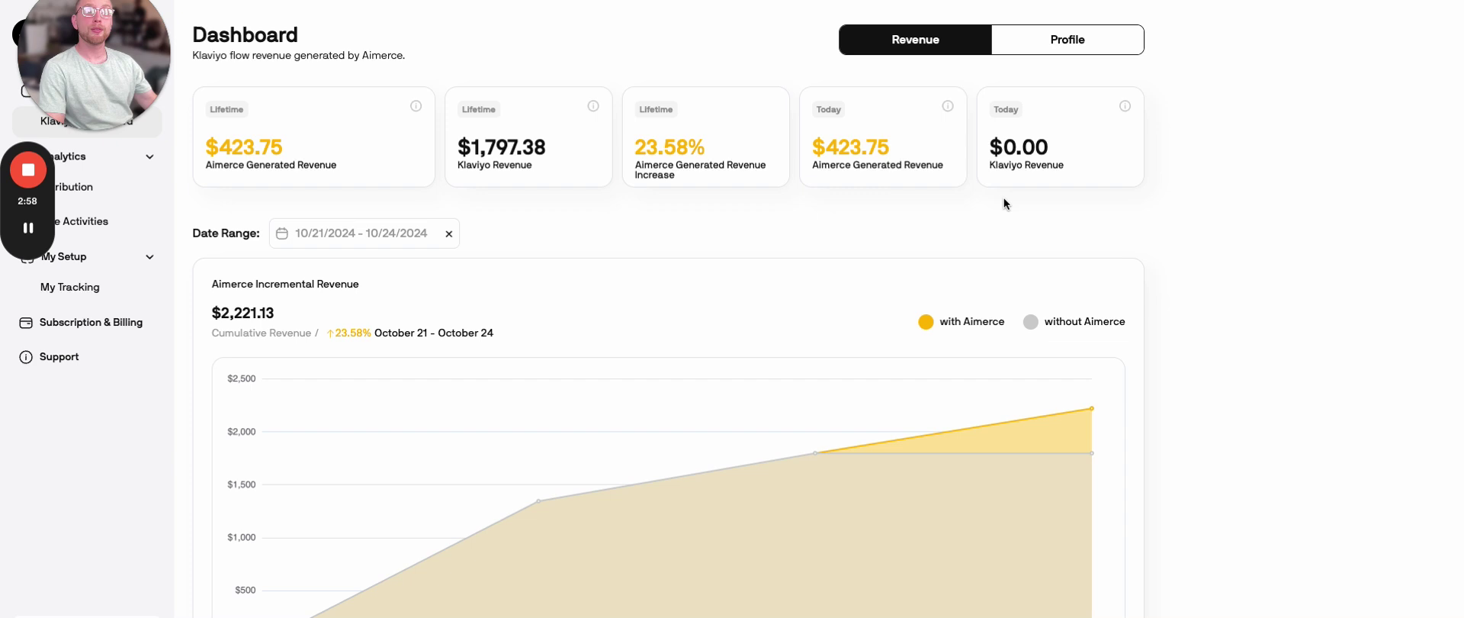
{"action": "mouse_move", "coordinate": [117, 86]}
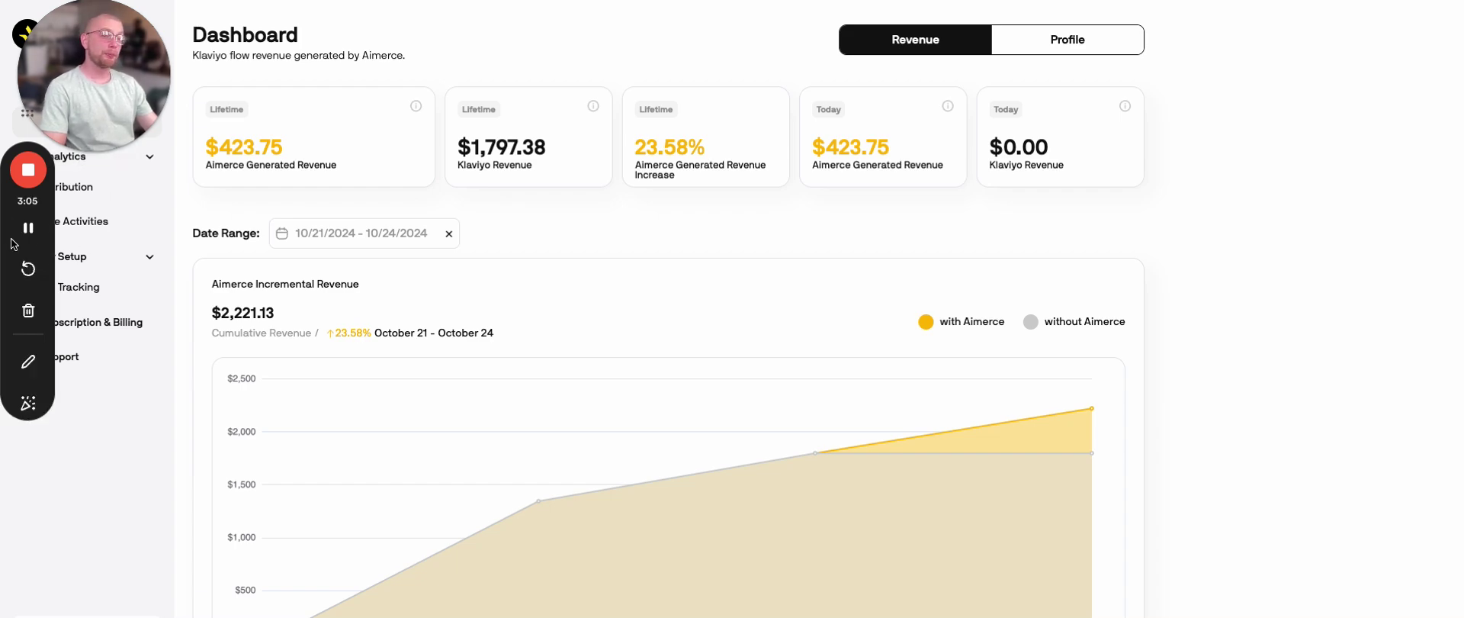
Switch to the Klaviyo Flows page listing 13 flows with triggers and revenue
{"action": "key", "text": "ctrl+Tab"}
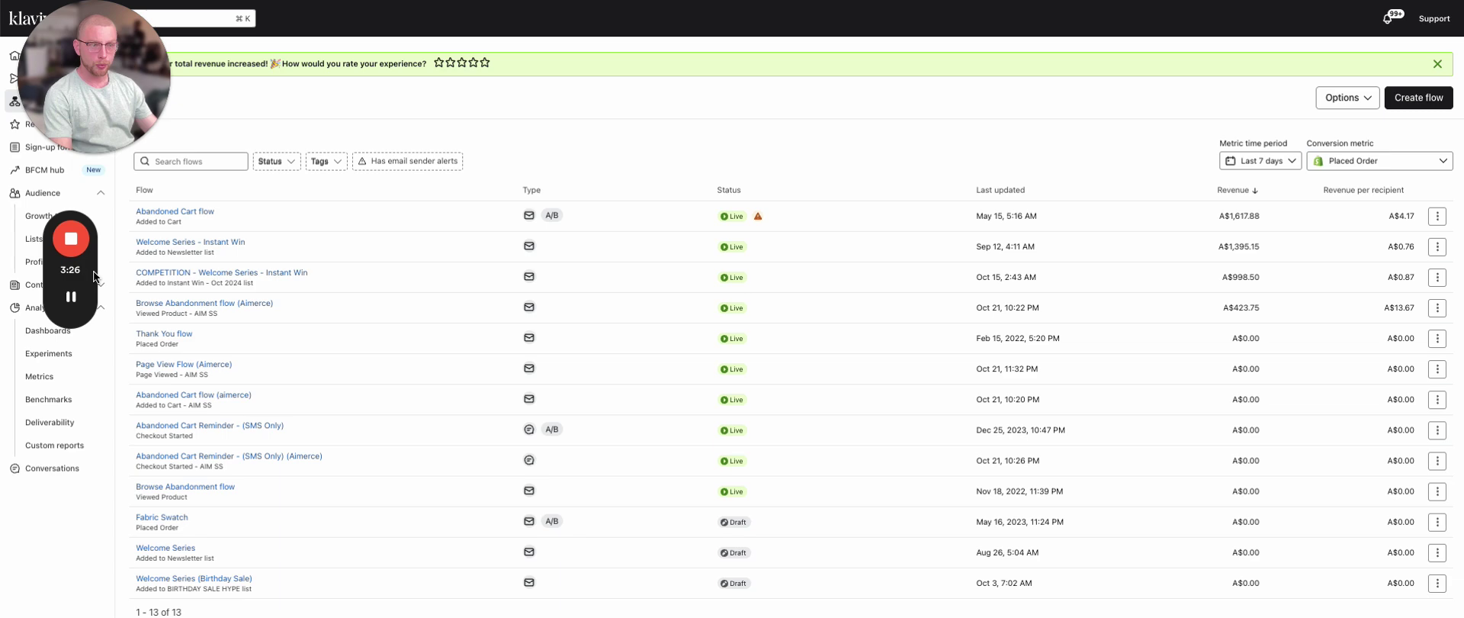
Compare the Added to Cart and Added to Cart - AIM SS triggers of the two cart flows
{"action": "mouse_move", "coordinate": [71, 297]}
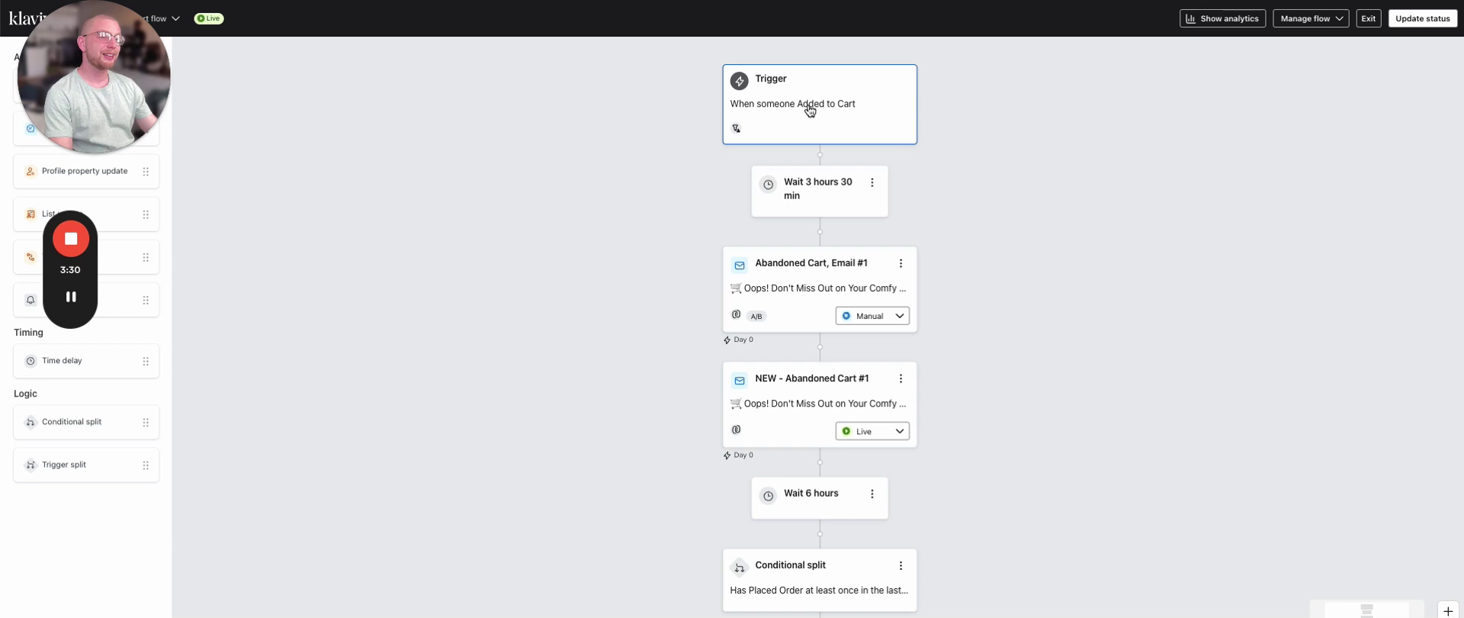
{"action": "left_click", "coordinate": [808, 120]}
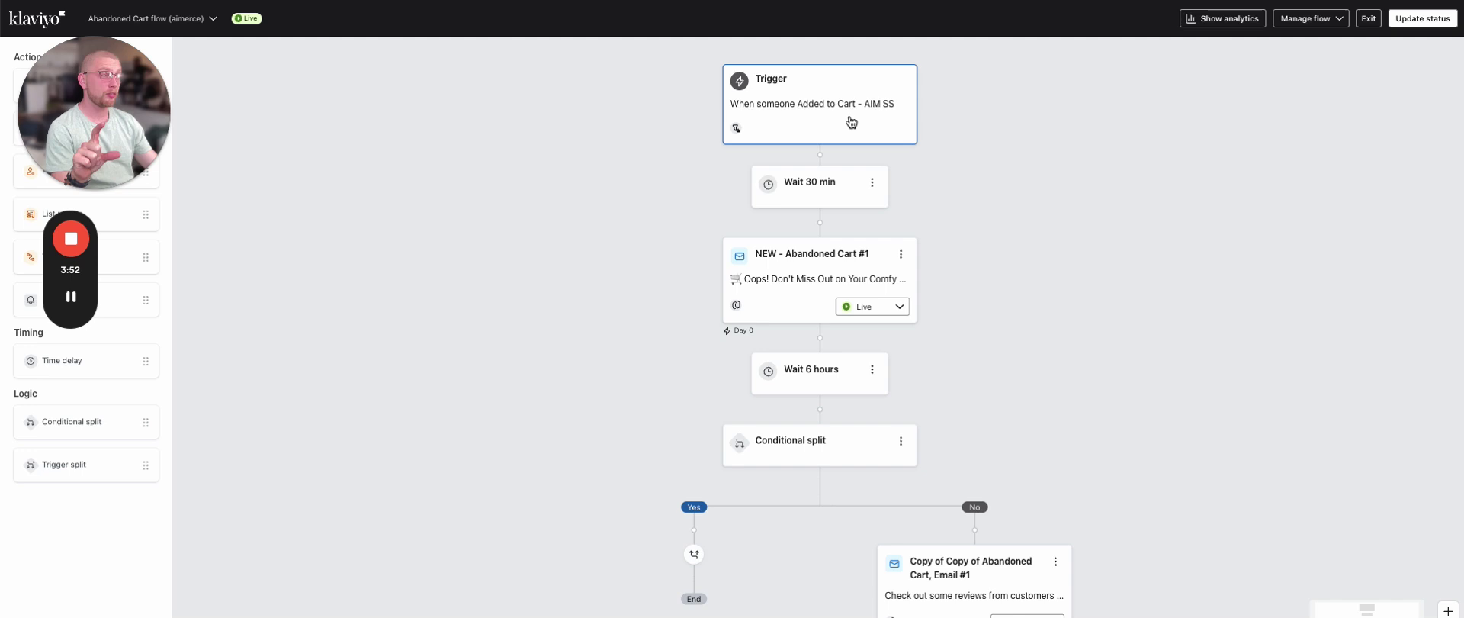
{"action": "left_click", "coordinate": [858, 122]}
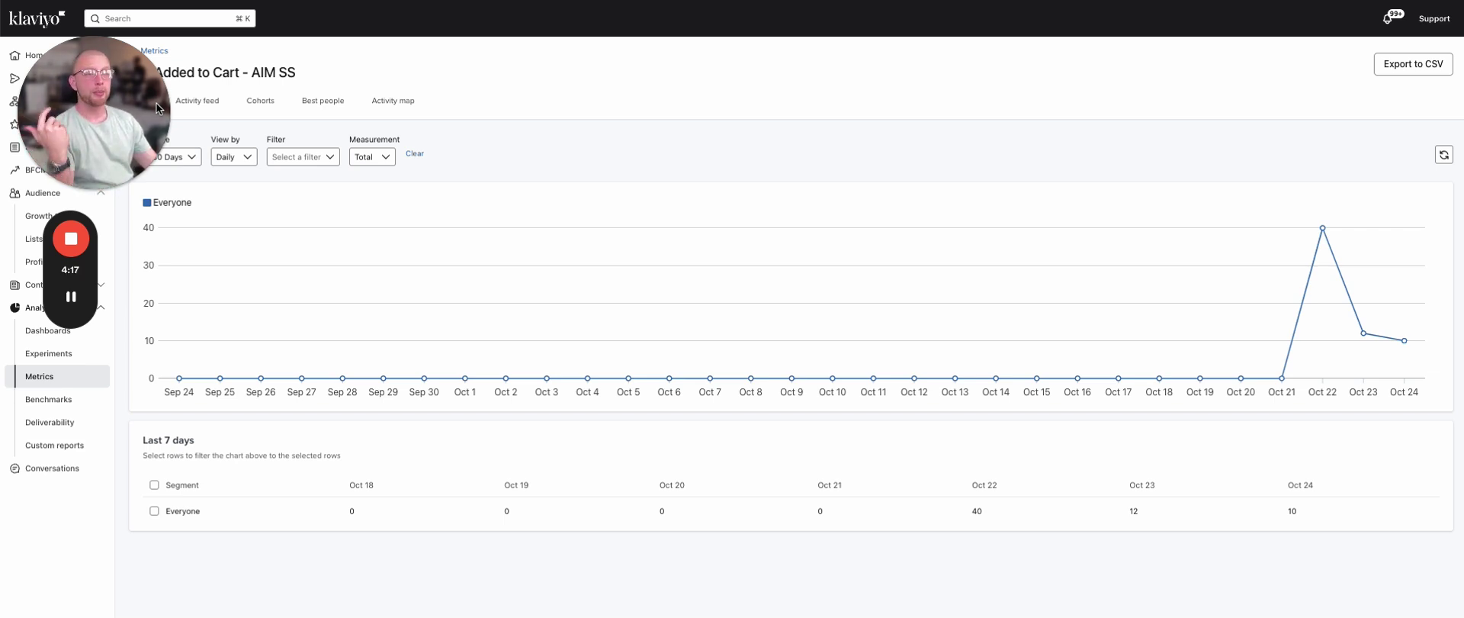
{"action": "left_click_drag", "start_coordinate": [155, 102], "coordinate": [194, 61]}
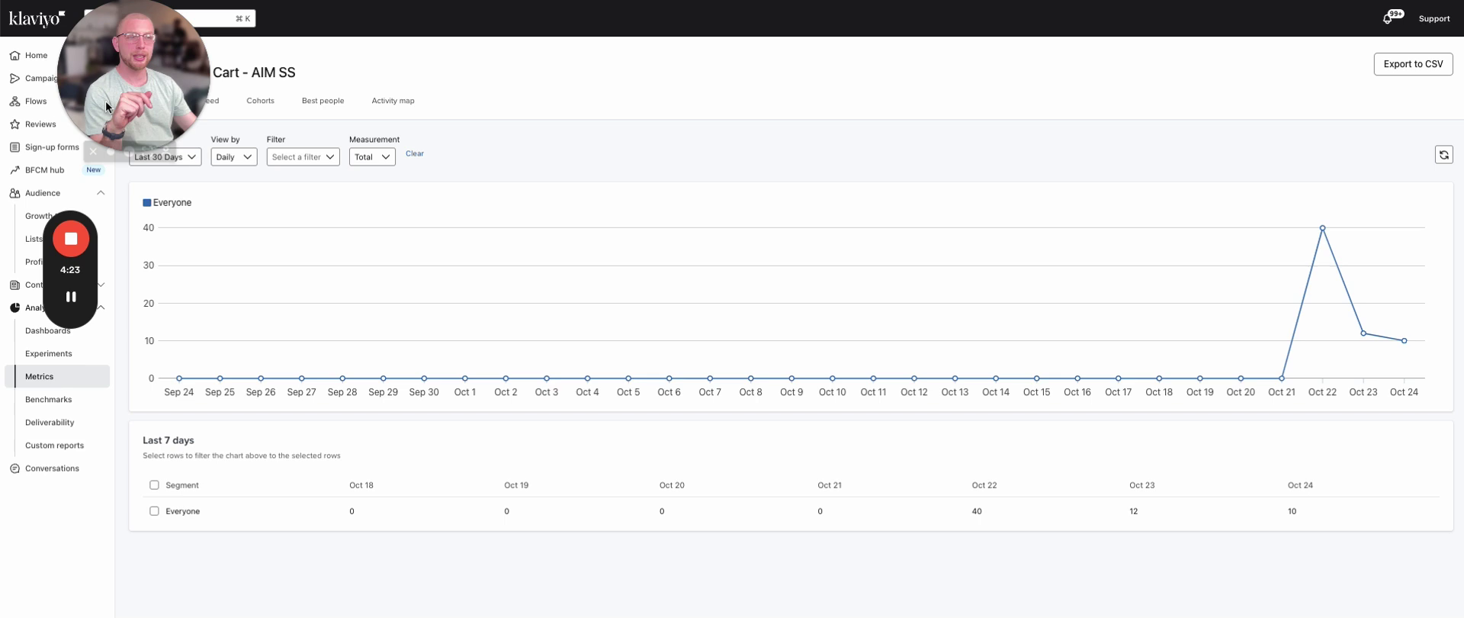
Return to the Klaviyo list of flows, led by Abandoned Cart flow at A$1,617.88
{"action": "left_click", "coordinate": [71, 297]}
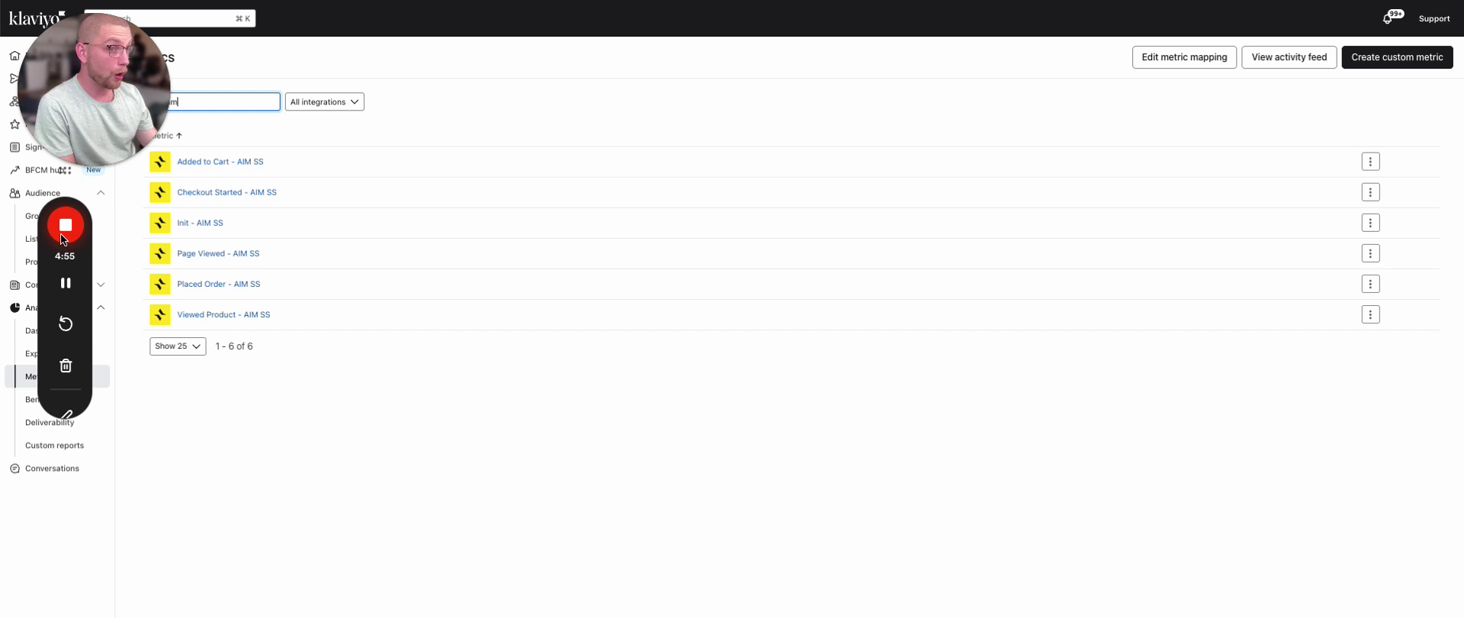
{"action": "mouse_move", "coordinate": [61, 121]}
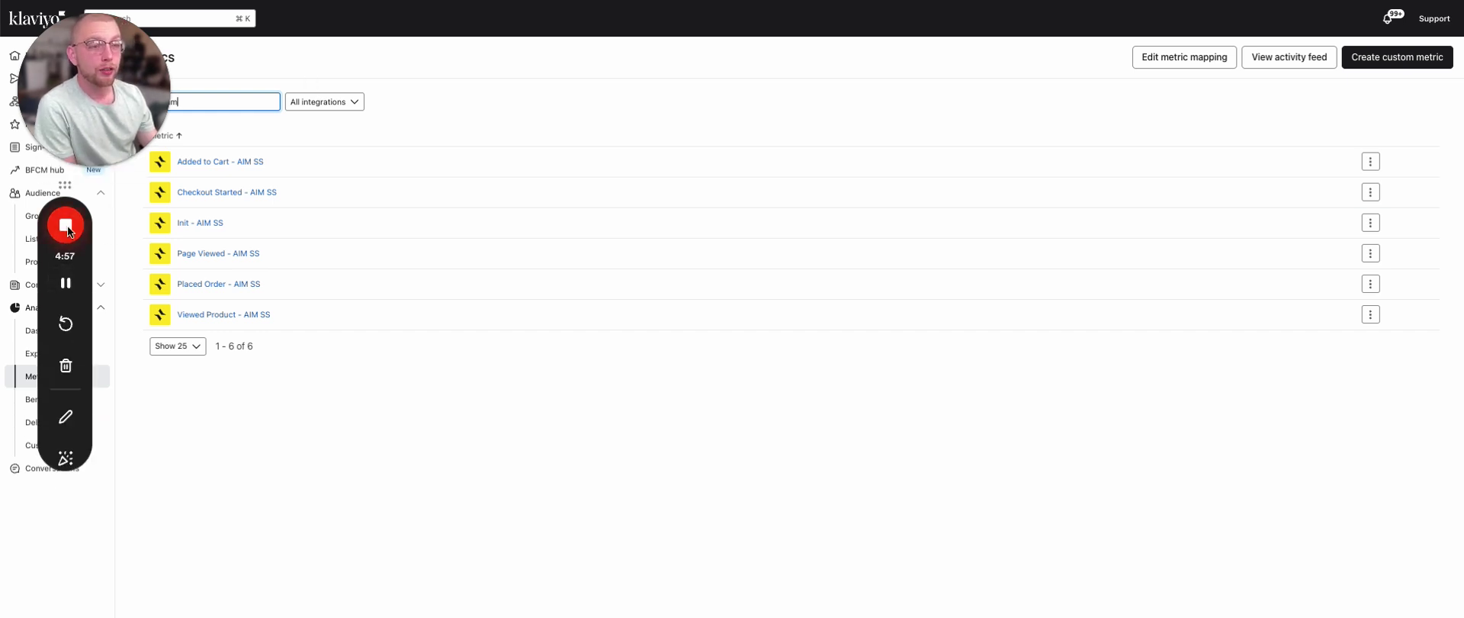
{"action": "left_click_drag", "start_coordinate": [80, 99], "coordinate": [48, 86]}
Open the Klaviyo flows list and search the page for 'checkout' with Find
{"action": "left_click", "coordinate": [44, 109]}
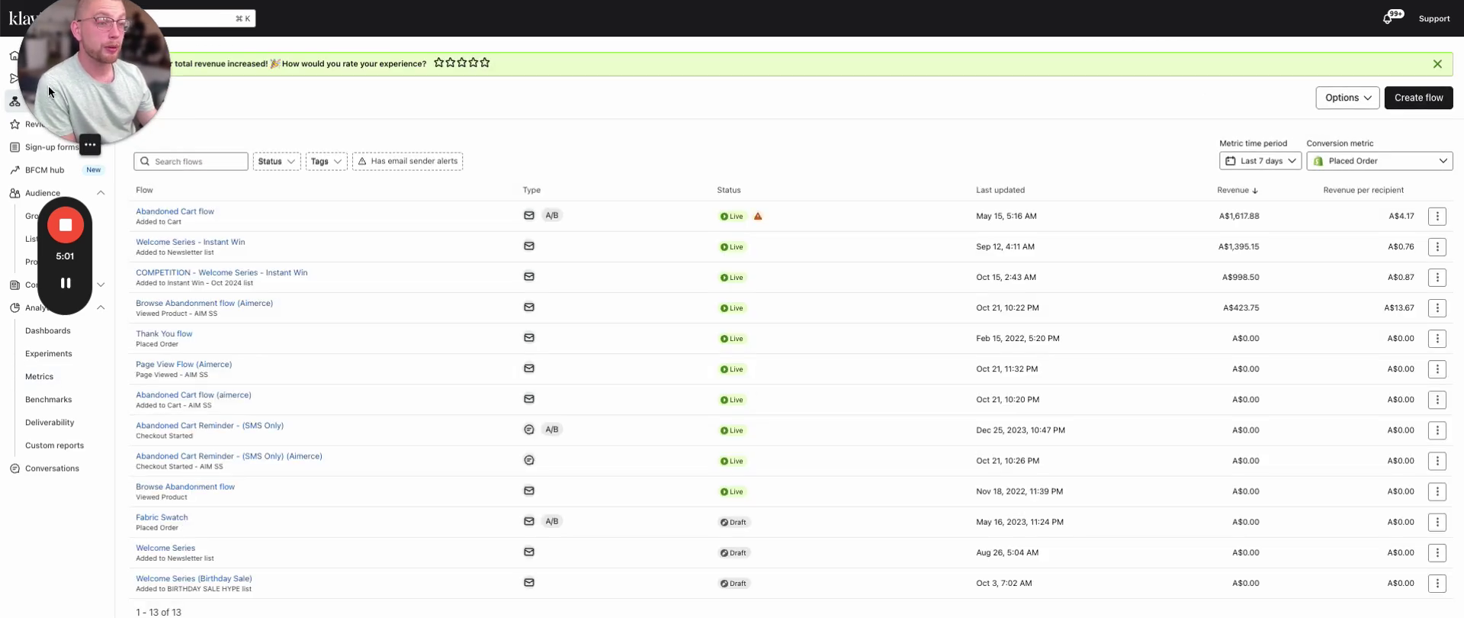
{"action": "left_click", "coordinate": [213, 163]}
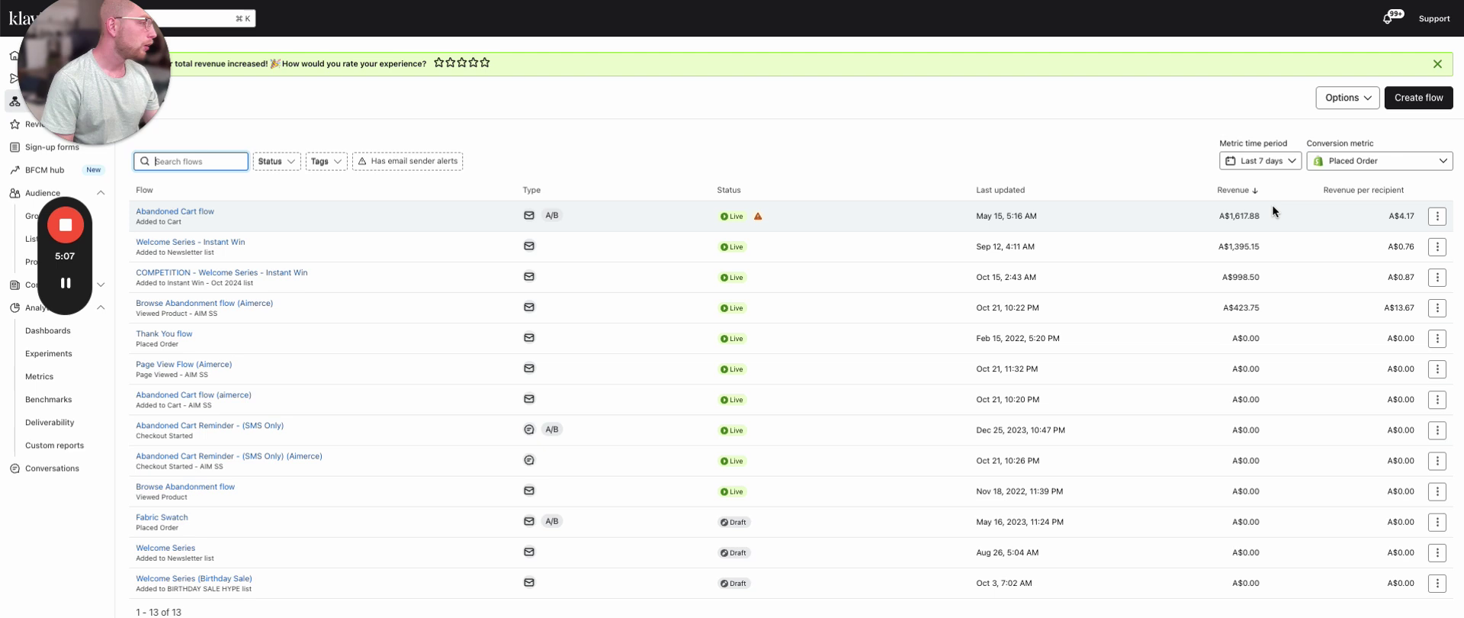
{"action": "double_click", "coordinate": [1243, 216]}
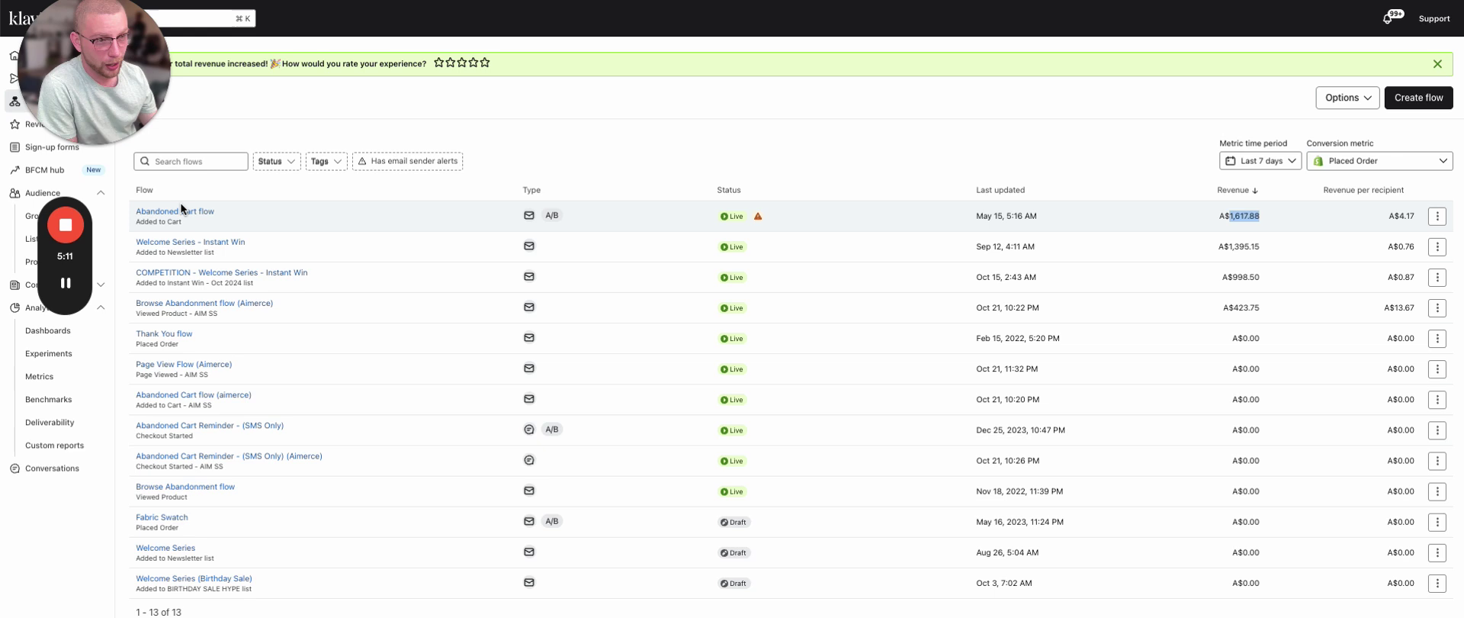
{"action": "key", "text": "super+f"}
{"action": "type", "text": "ch"}
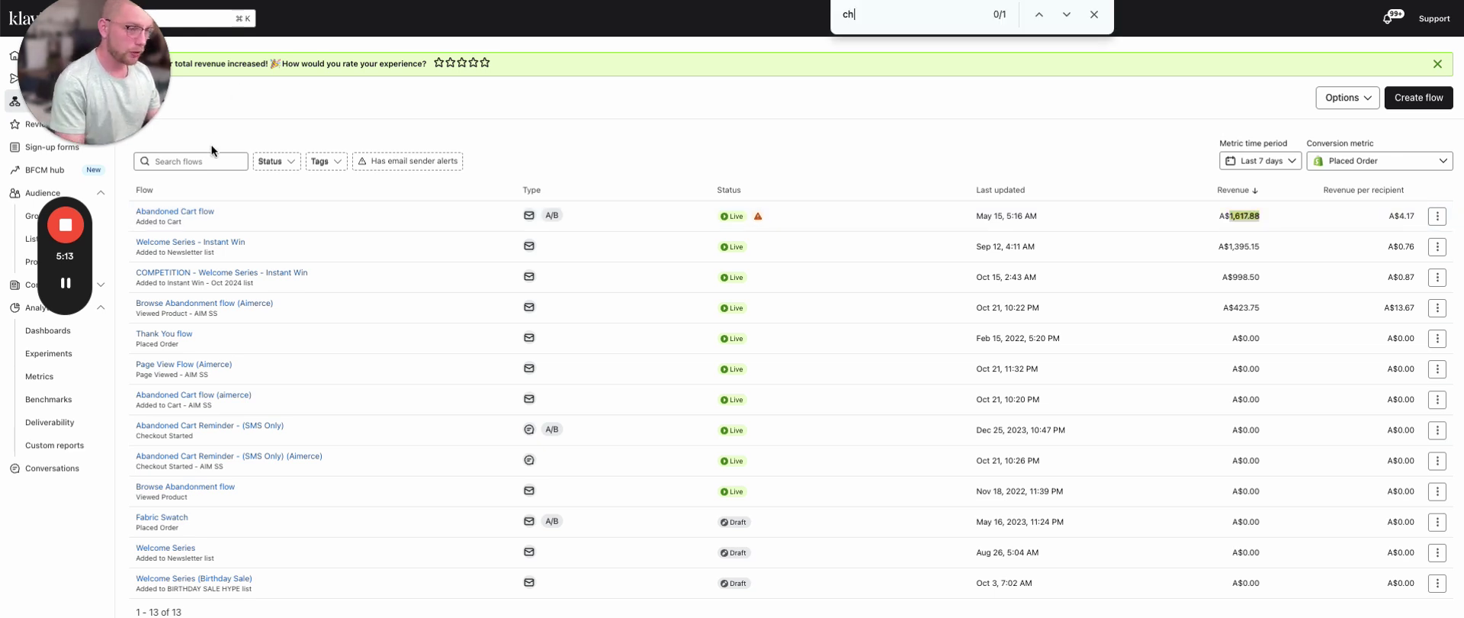
{"action": "type", "text": "eckout"}
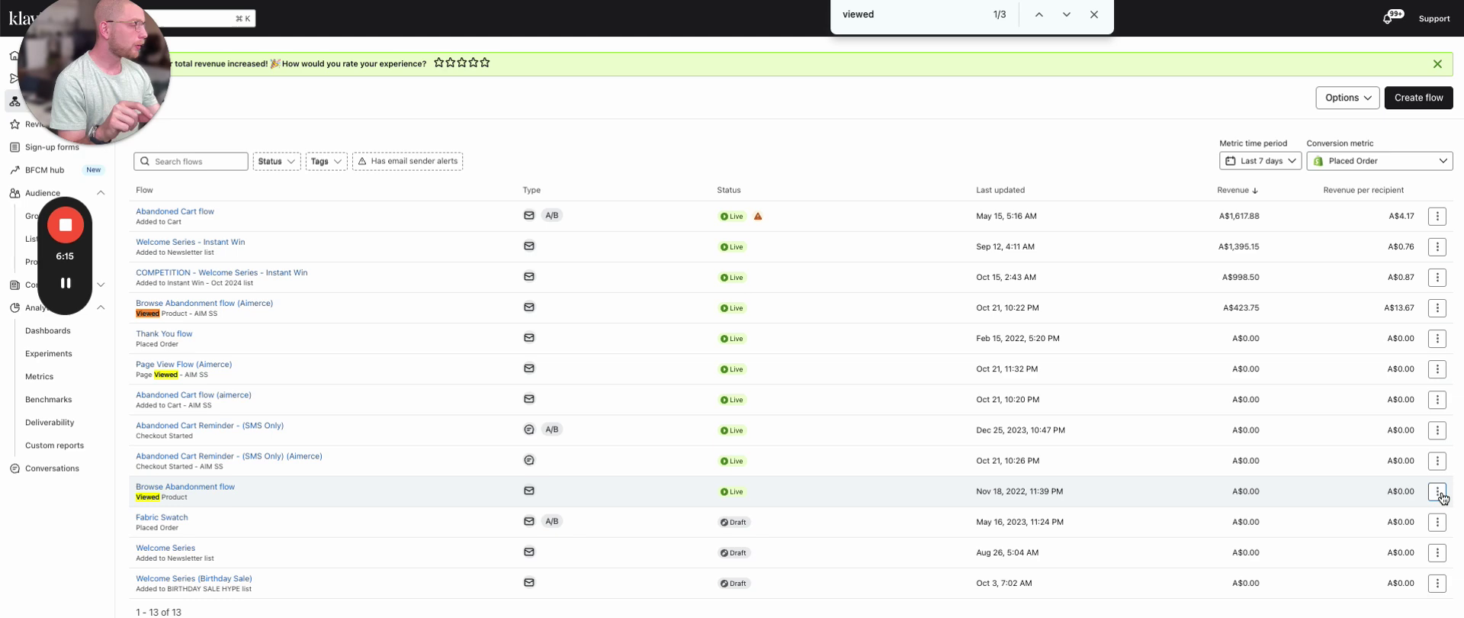
Clone the Browse Abandonment flow as 'Browse Abandonment flow (clone)'
{"action": "left_click", "coordinate": [1437, 491]}
{"action": "left_click", "coordinate": [1408, 548]}
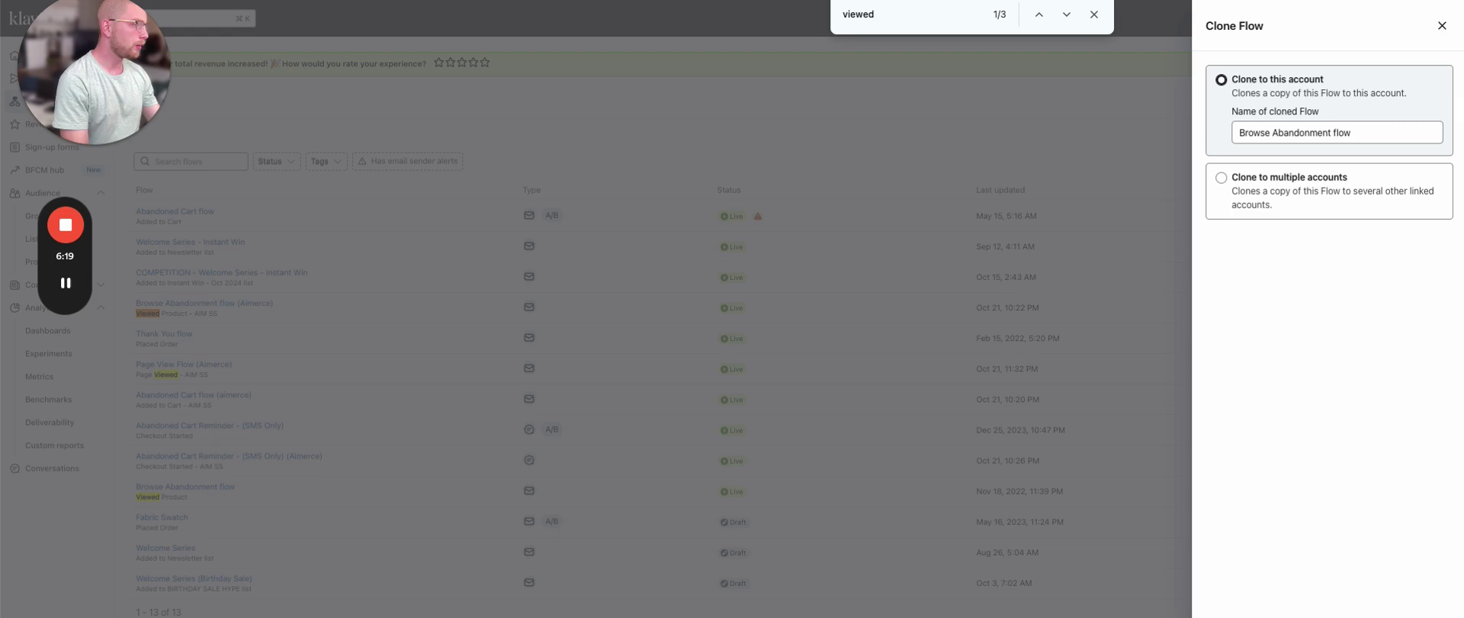
{"action": "key", "text": "Return"}
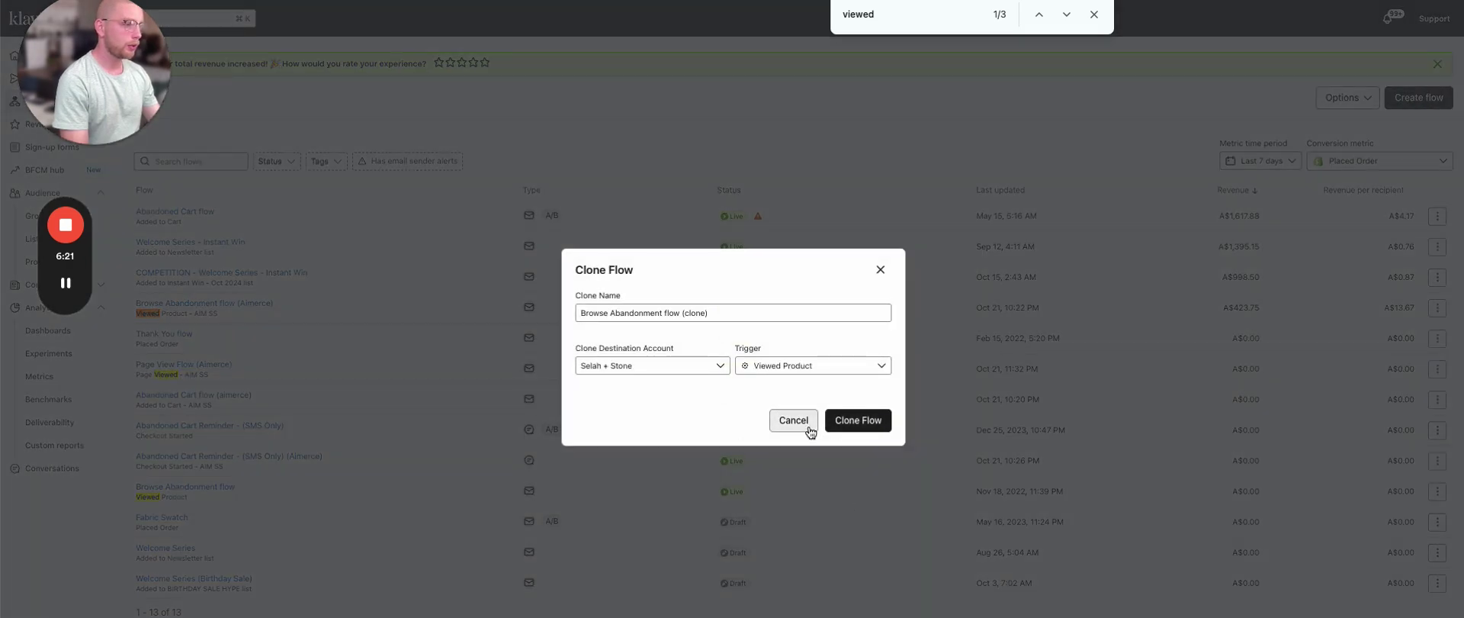
{"action": "left_click", "coordinate": [793, 420]}
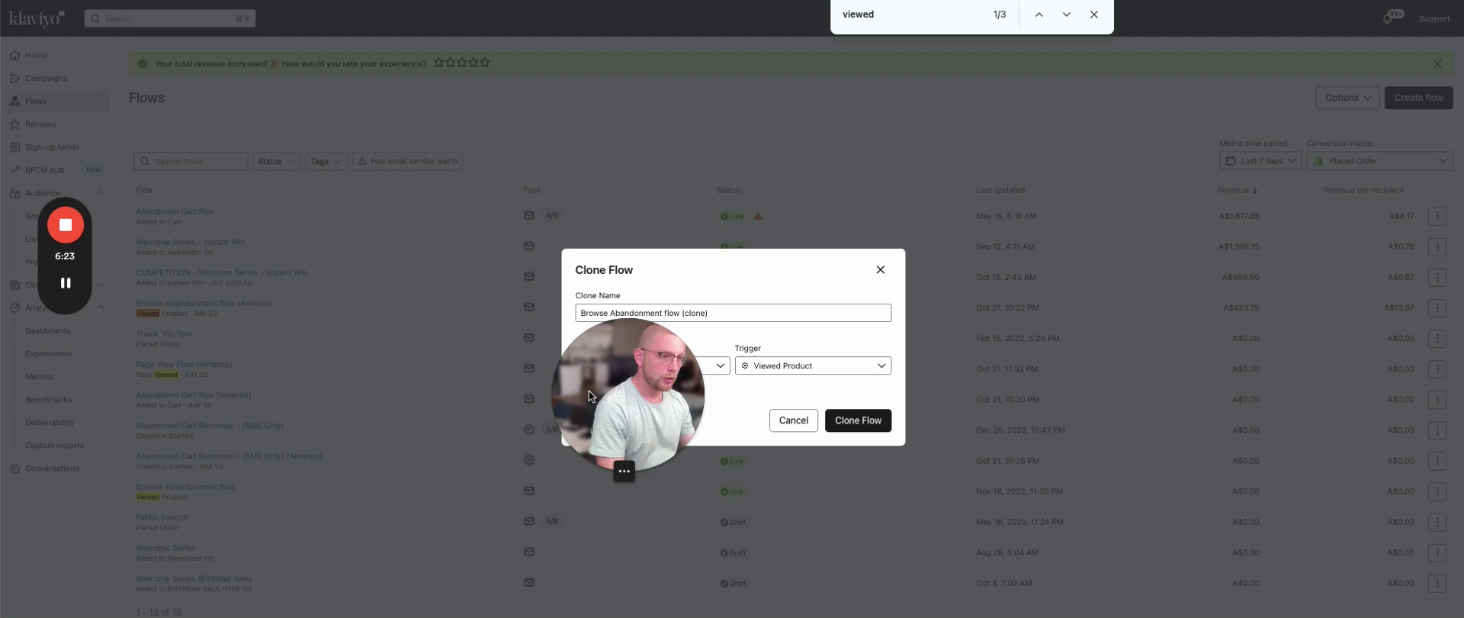
Filter the clone's trigger metric list with 'view' to show Viewed Product metrics
{"action": "left_click", "coordinate": [805, 369]}
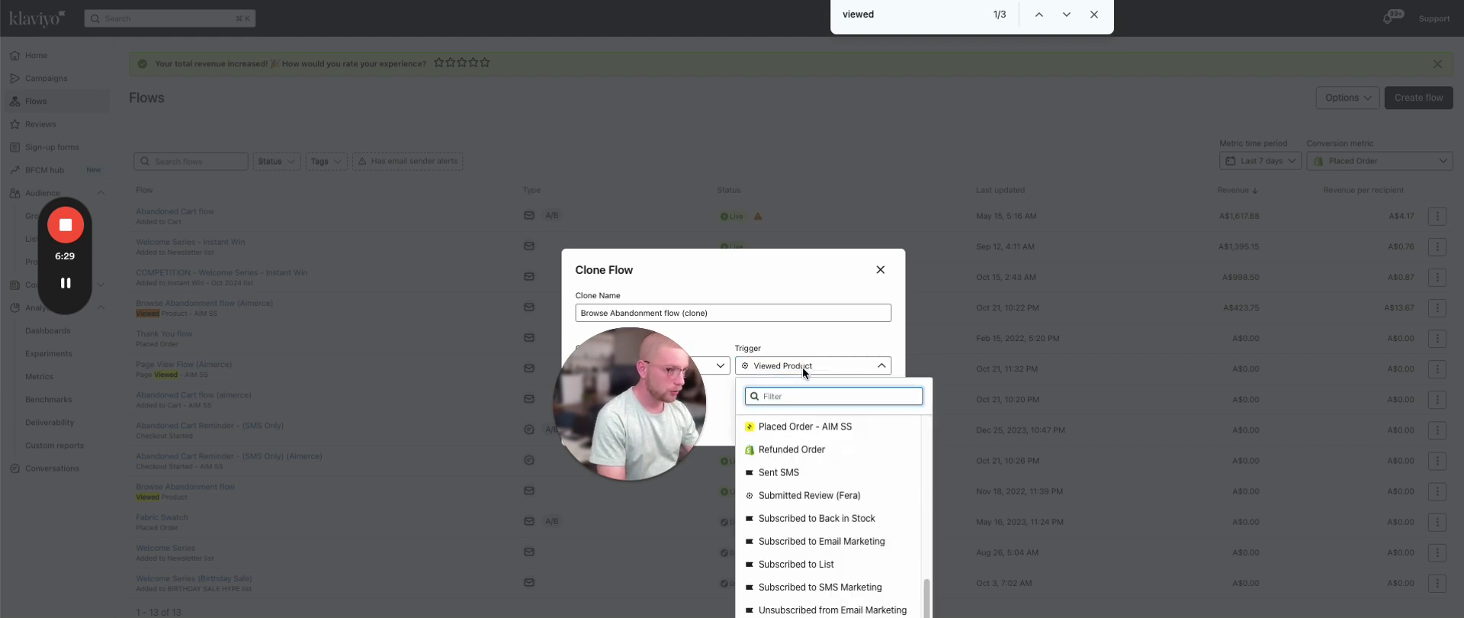
{"action": "type", "text": "view"}
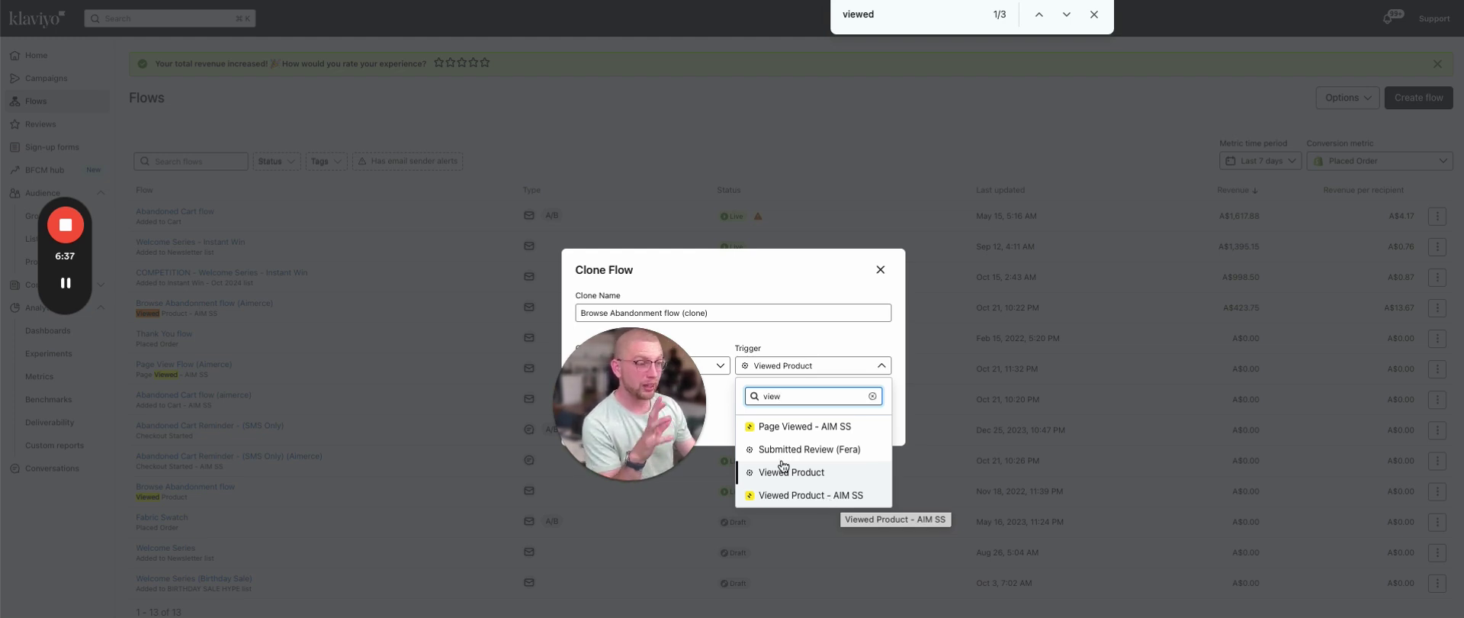
{"action": "mouse_move", "coordinate": [65, 282]}
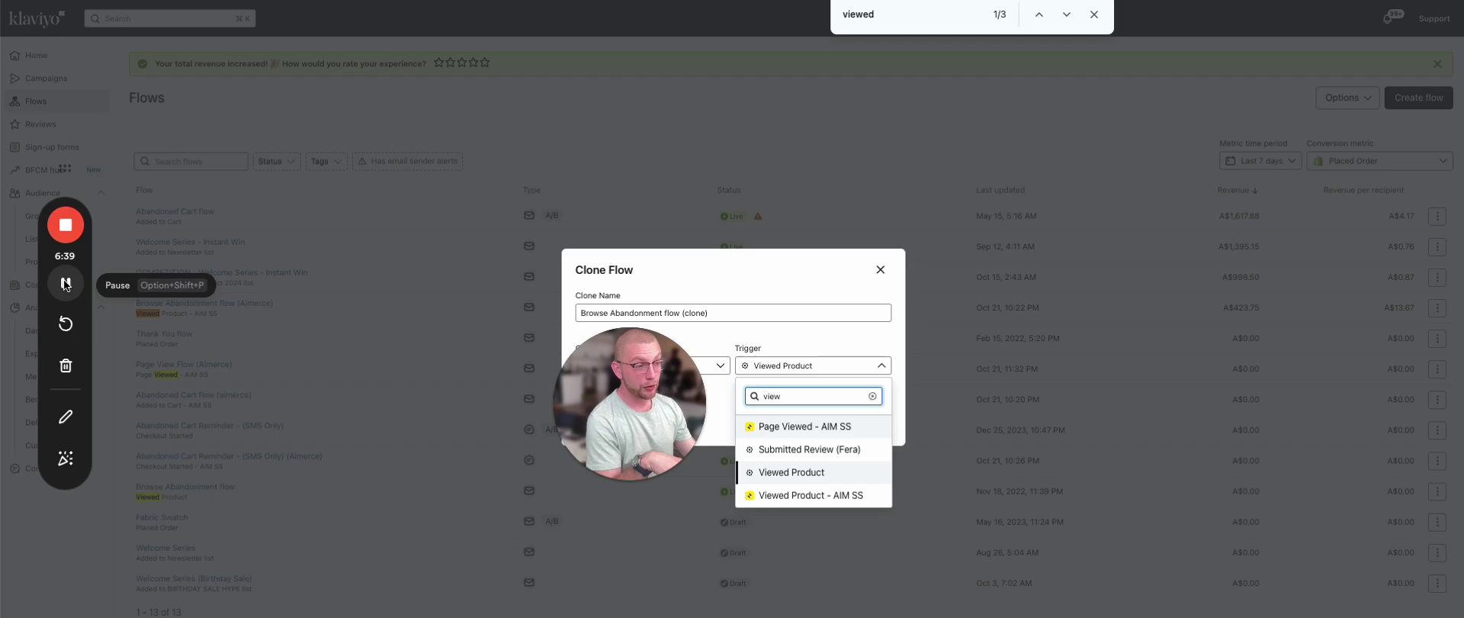
Open Browse Abandonment flow (Aimerce) and show its Viewed Product - AIM SS trigger settings
{"action": "left_click", "coordinate": [65, 282]}
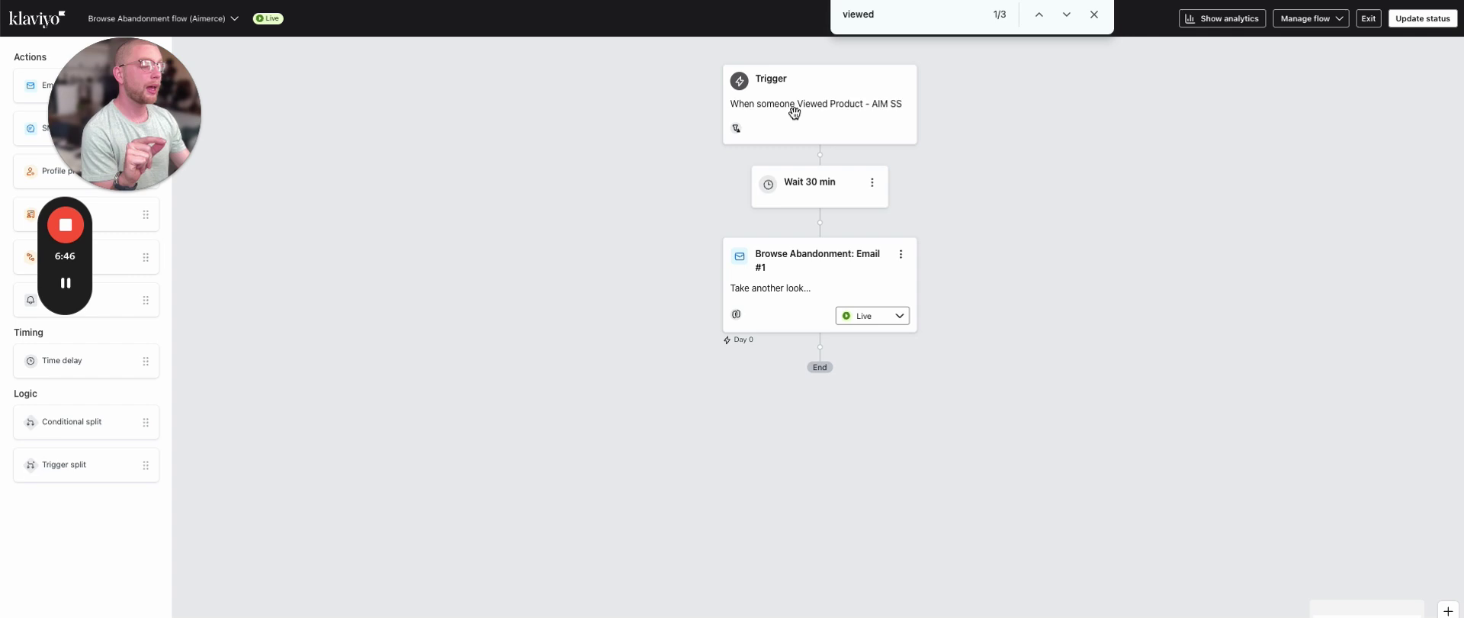
{"action": "mouse_move", "coordinate": [65, 301]}
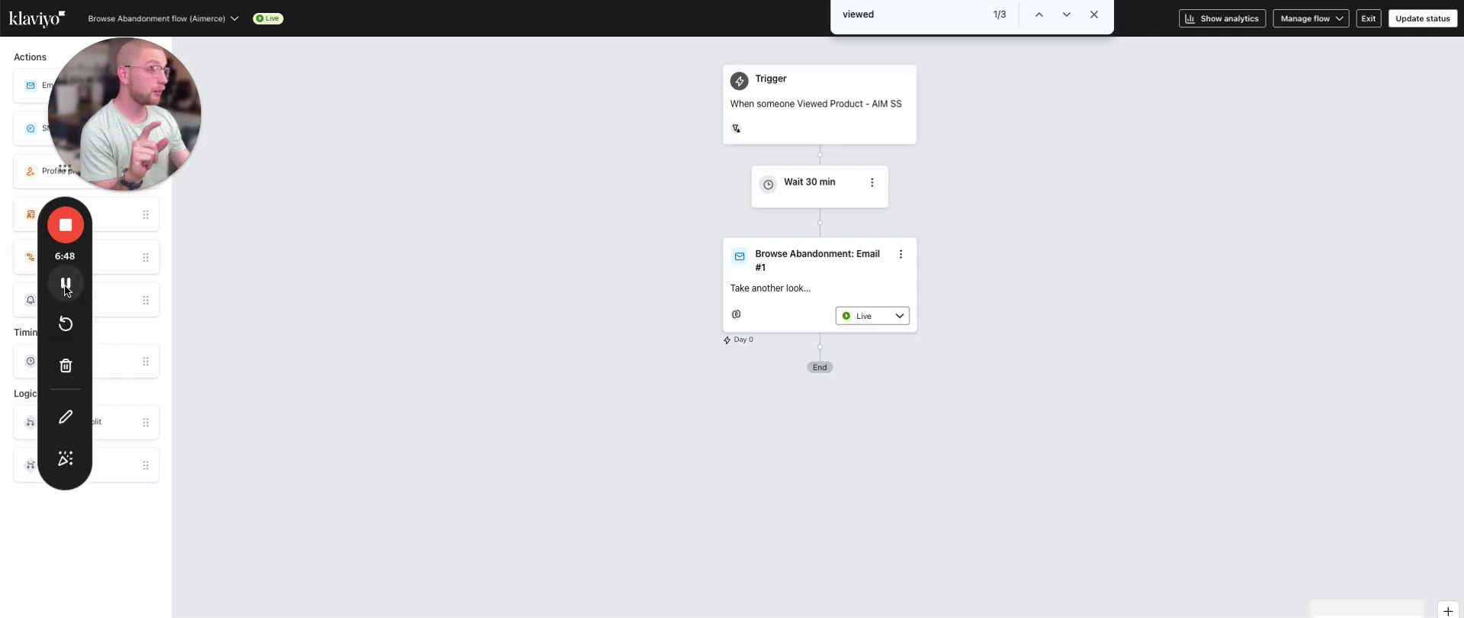
{"action": "left_click", "coordinate": [67, 290]}
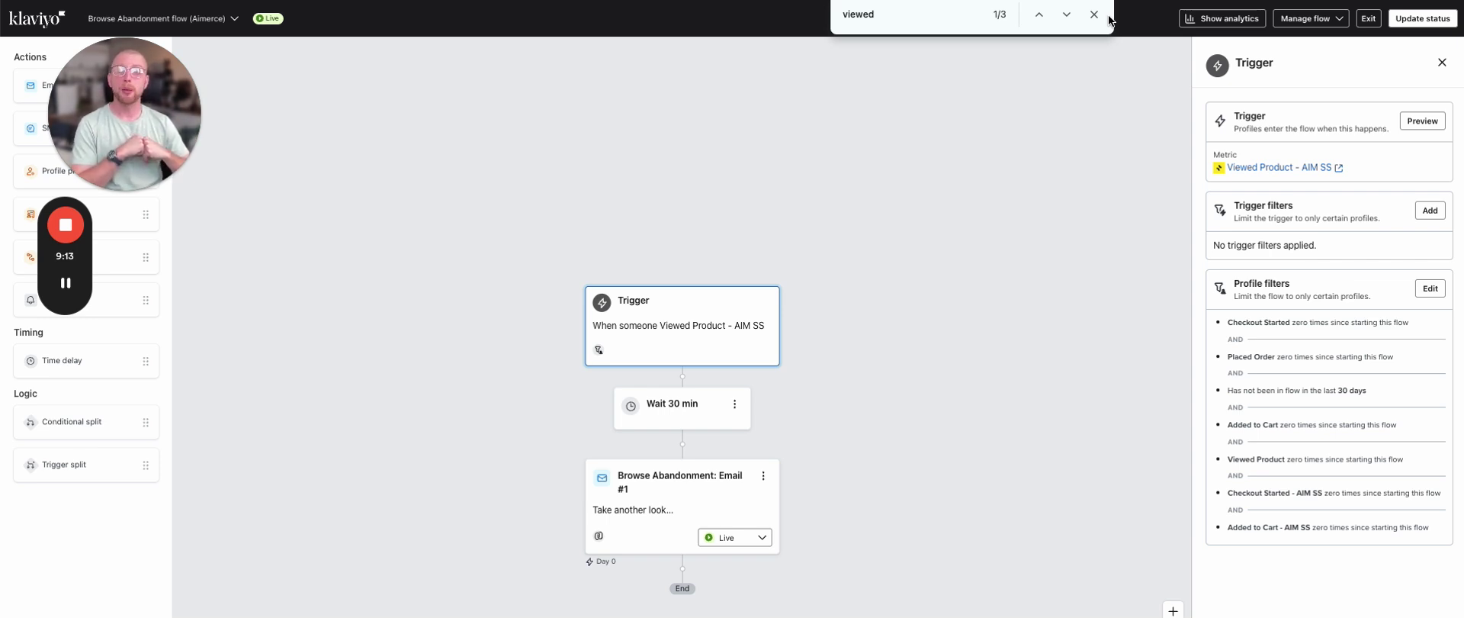
{"action": "mouse_move", "coordinate": [79, 242]}
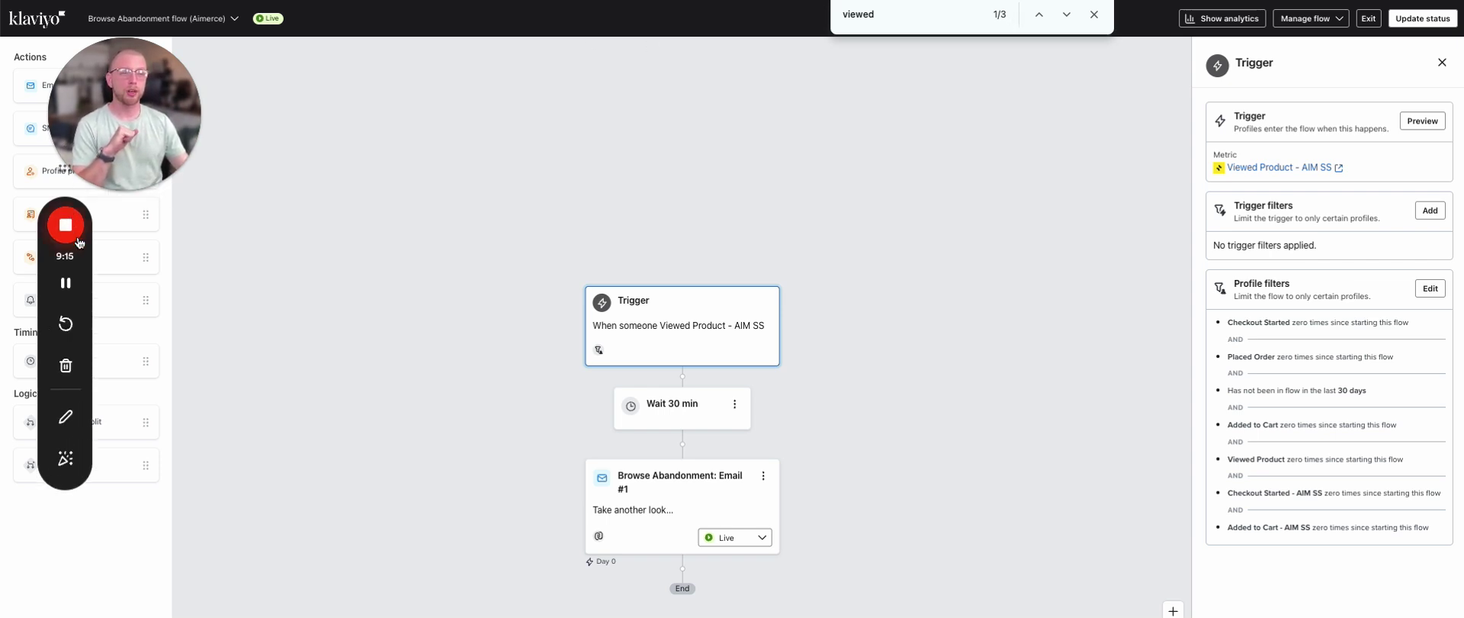